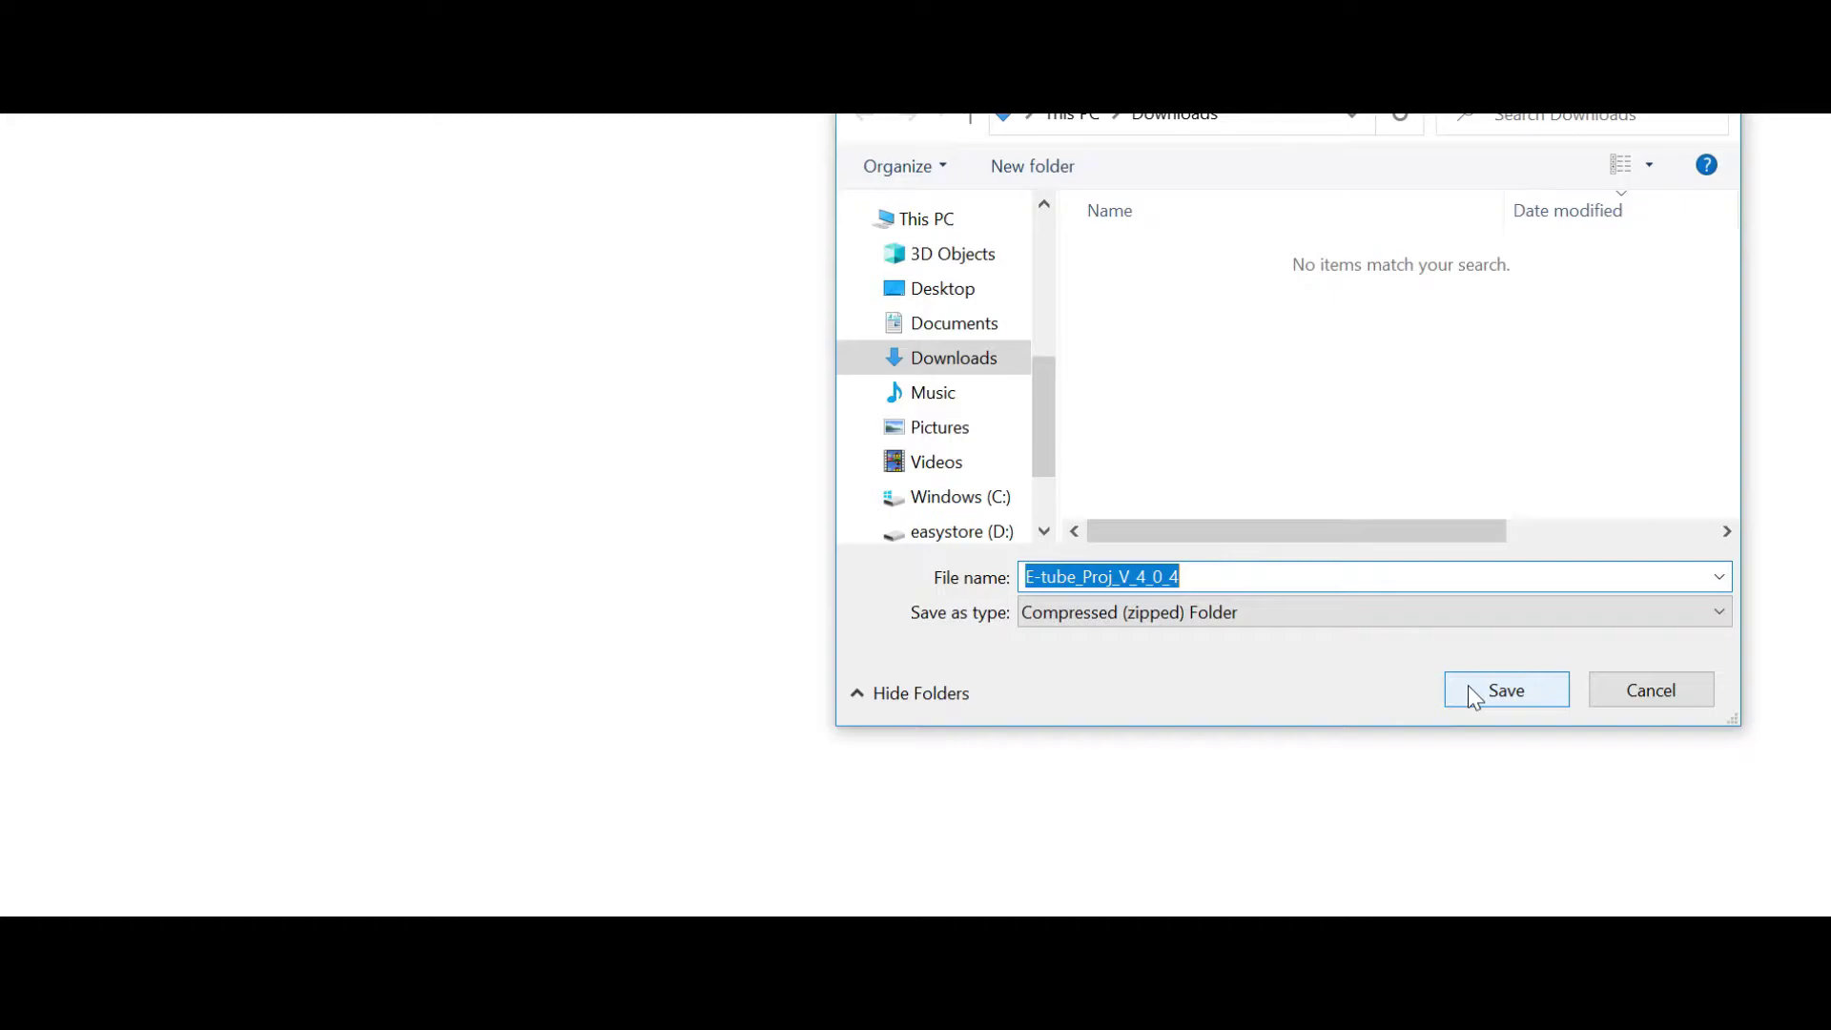
- Save the E-tube_Proj_V_4_0_4 zip to Downloads, extract it, and select the extracted installer
left_click(1469, 686)
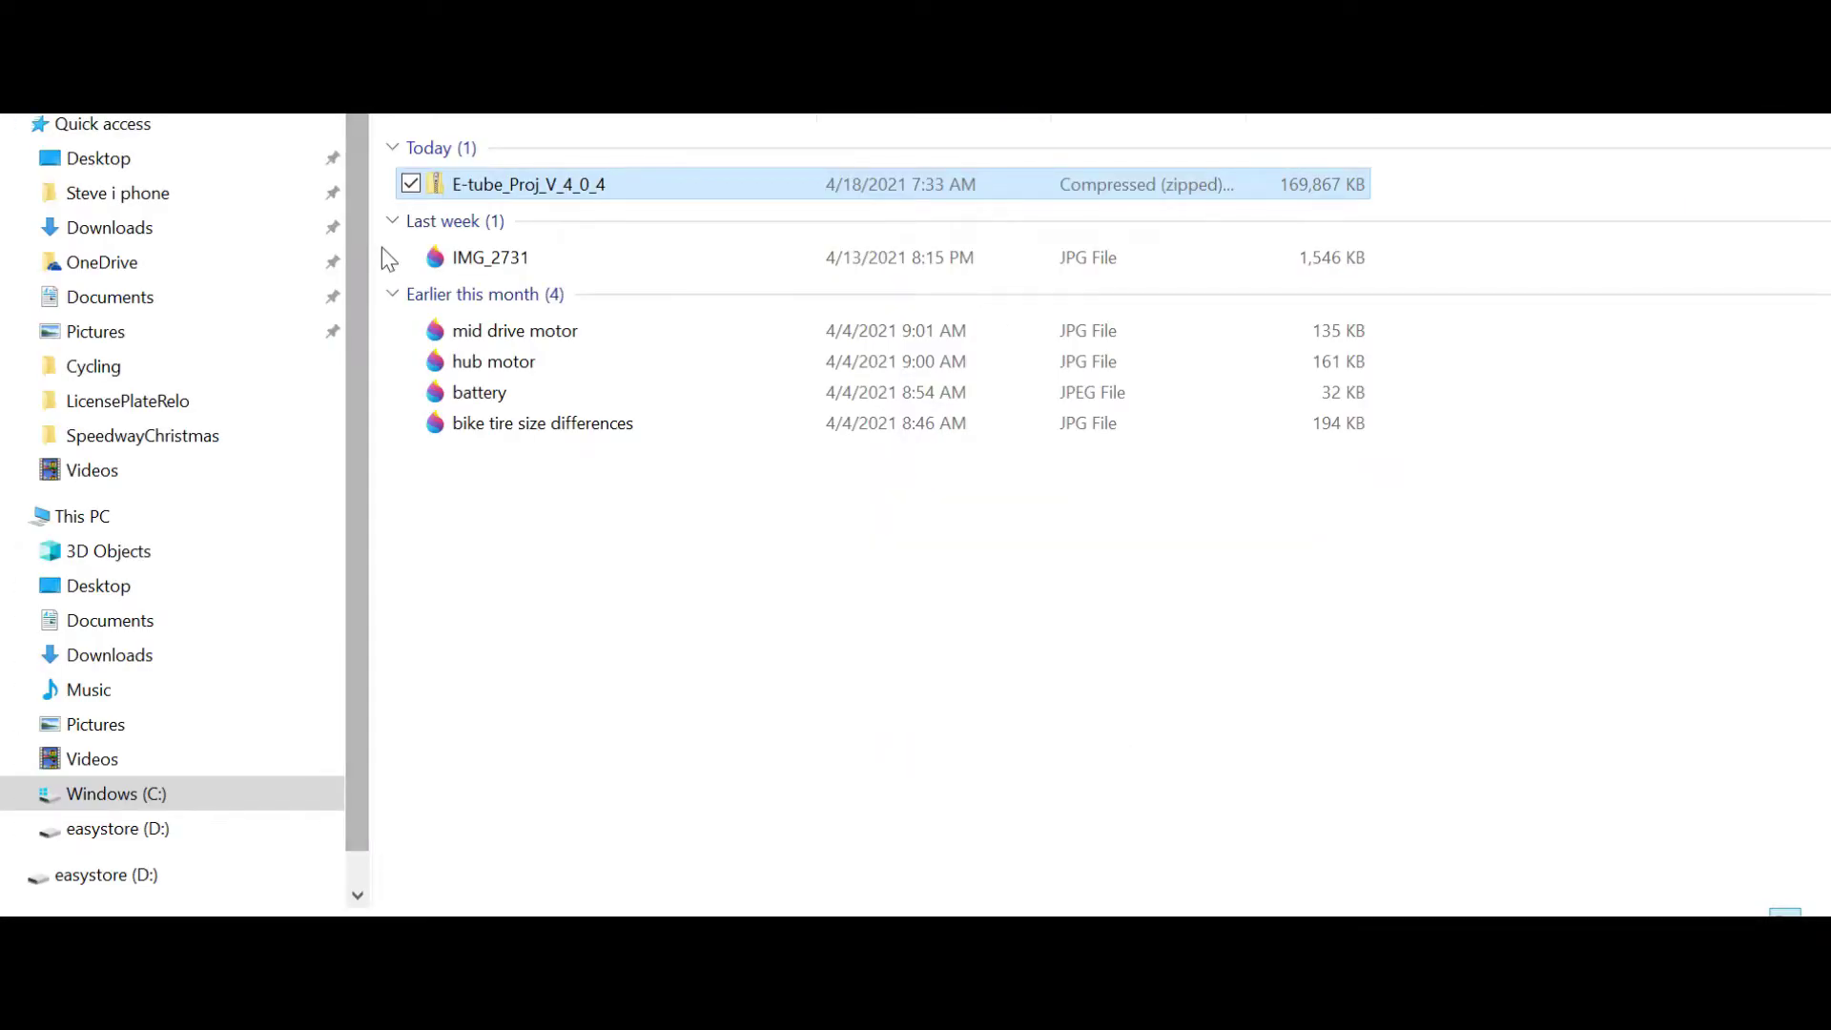
right_click(482, 195)
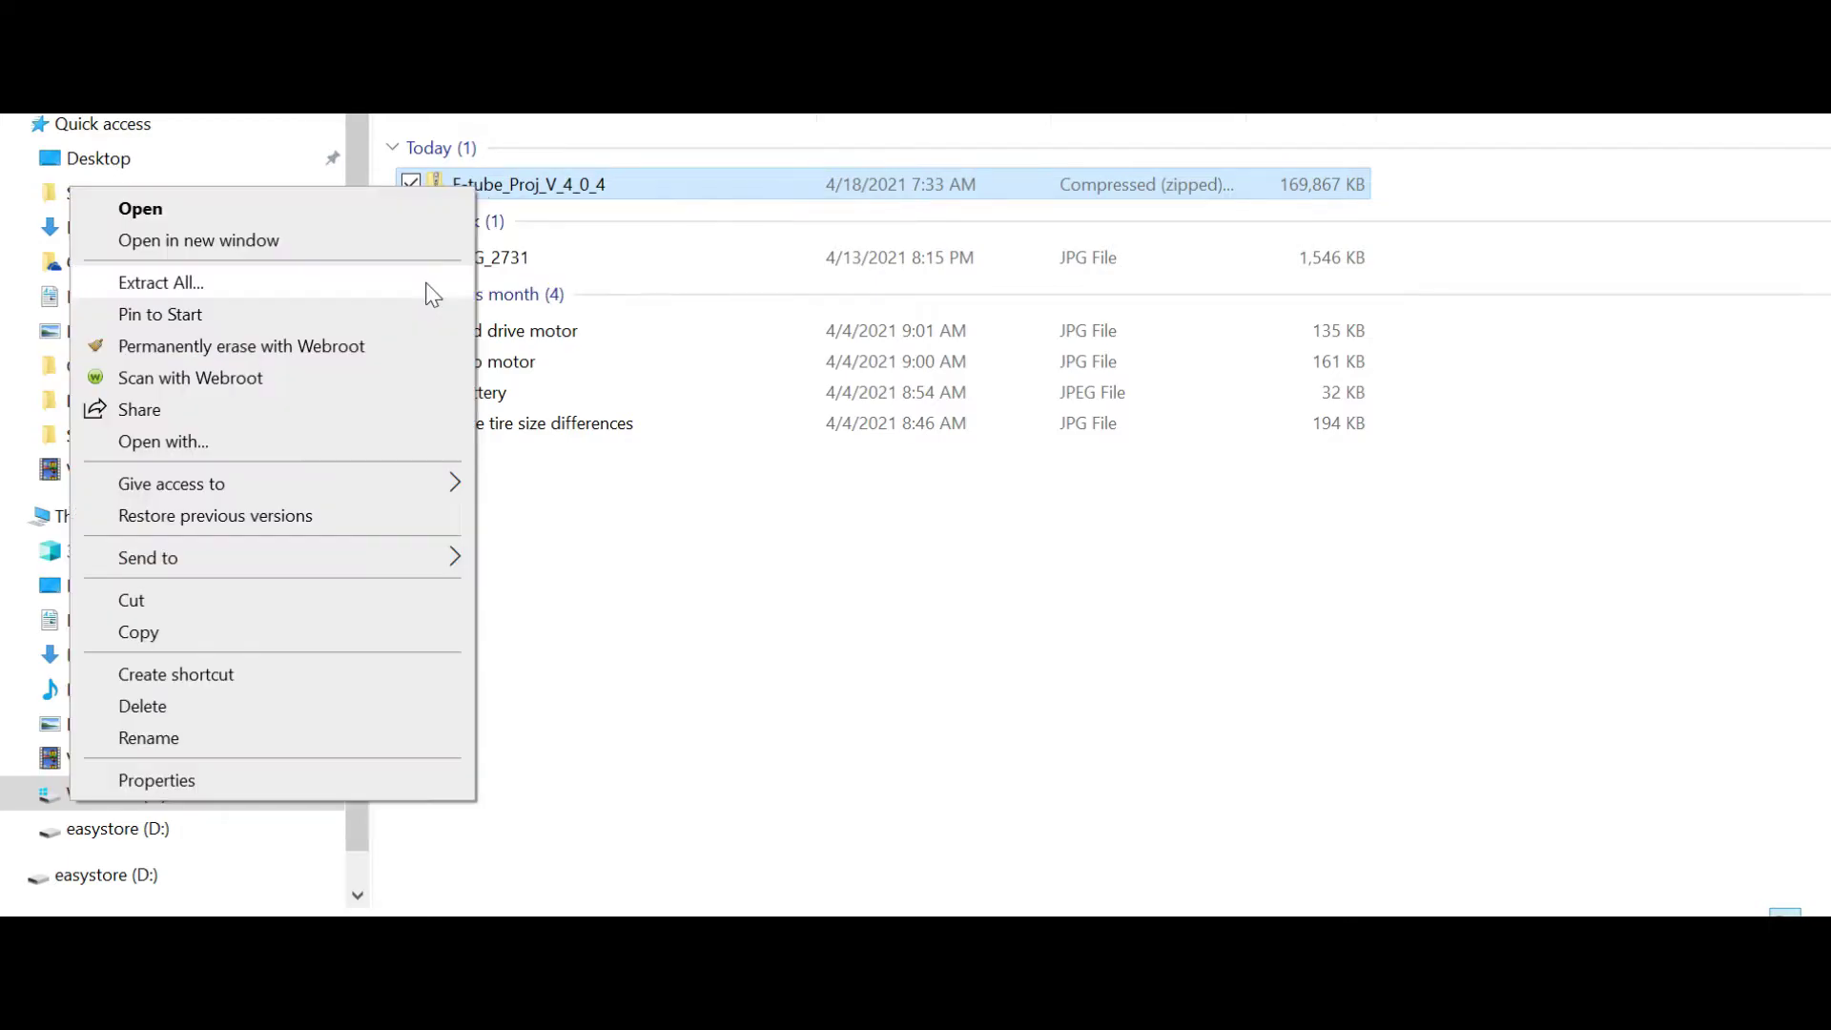
left_click(424, 279)
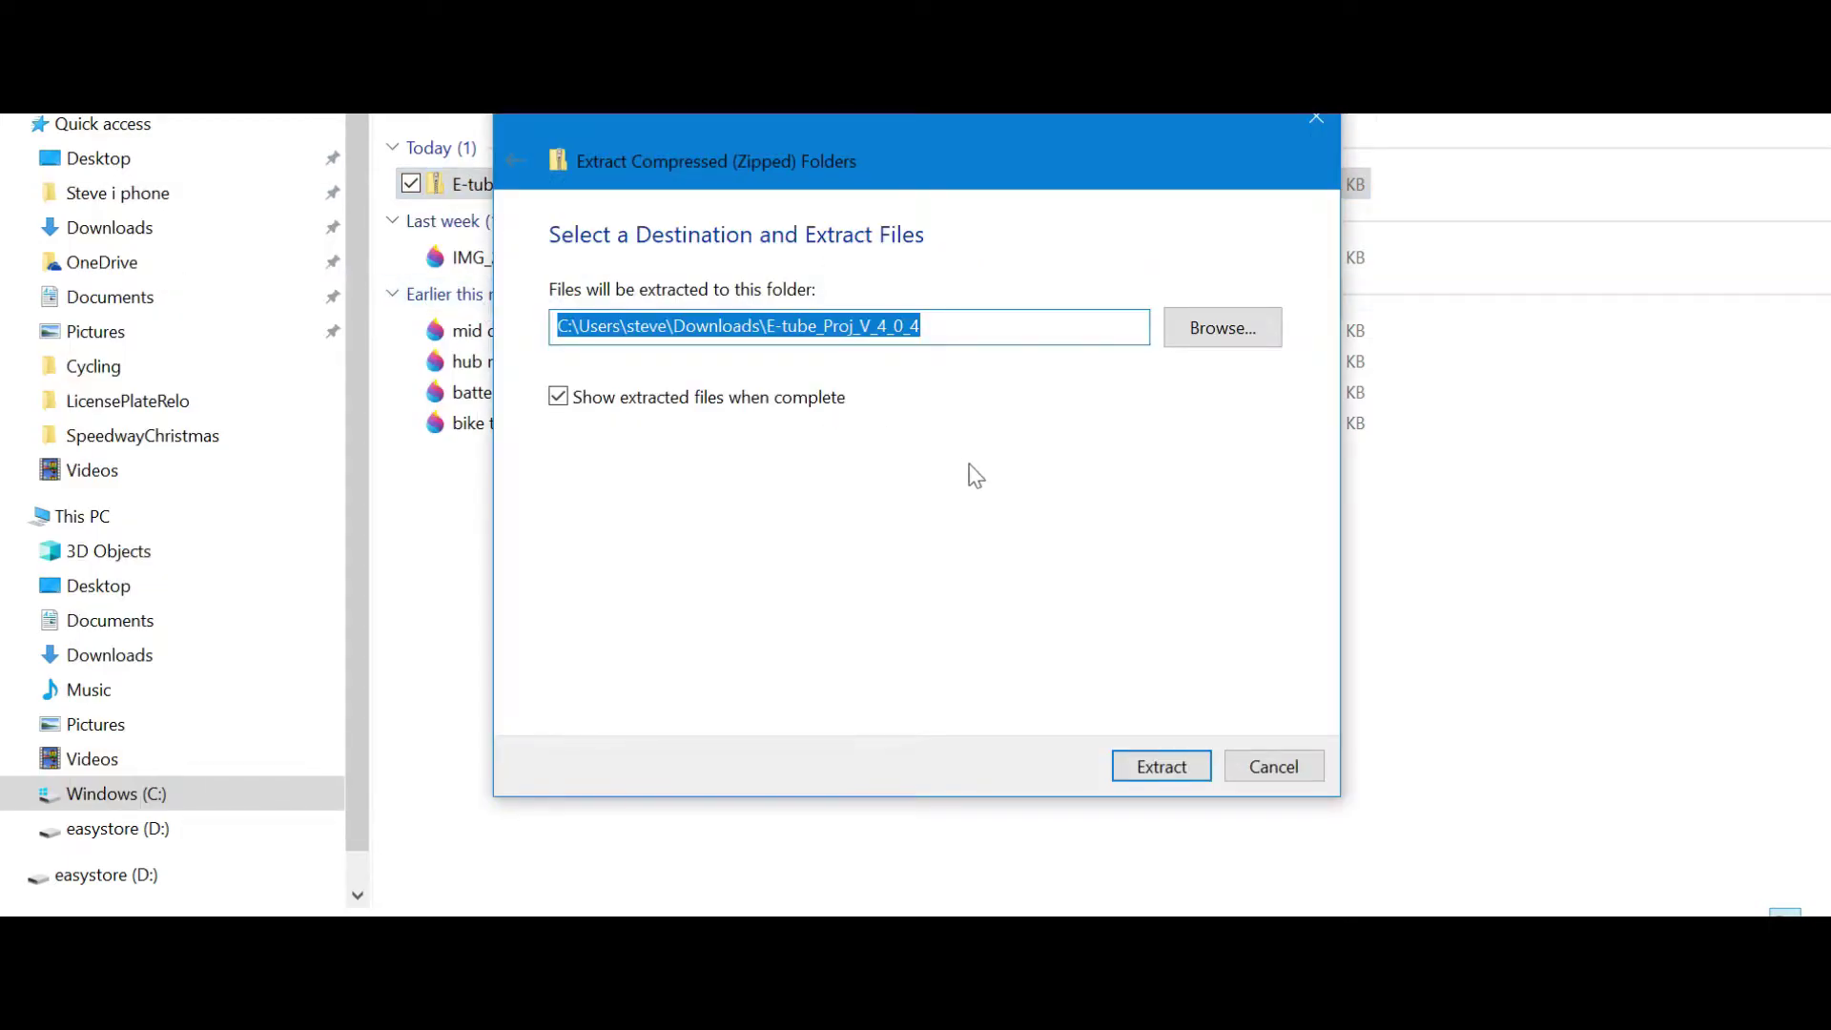
left_click(1160, 766)
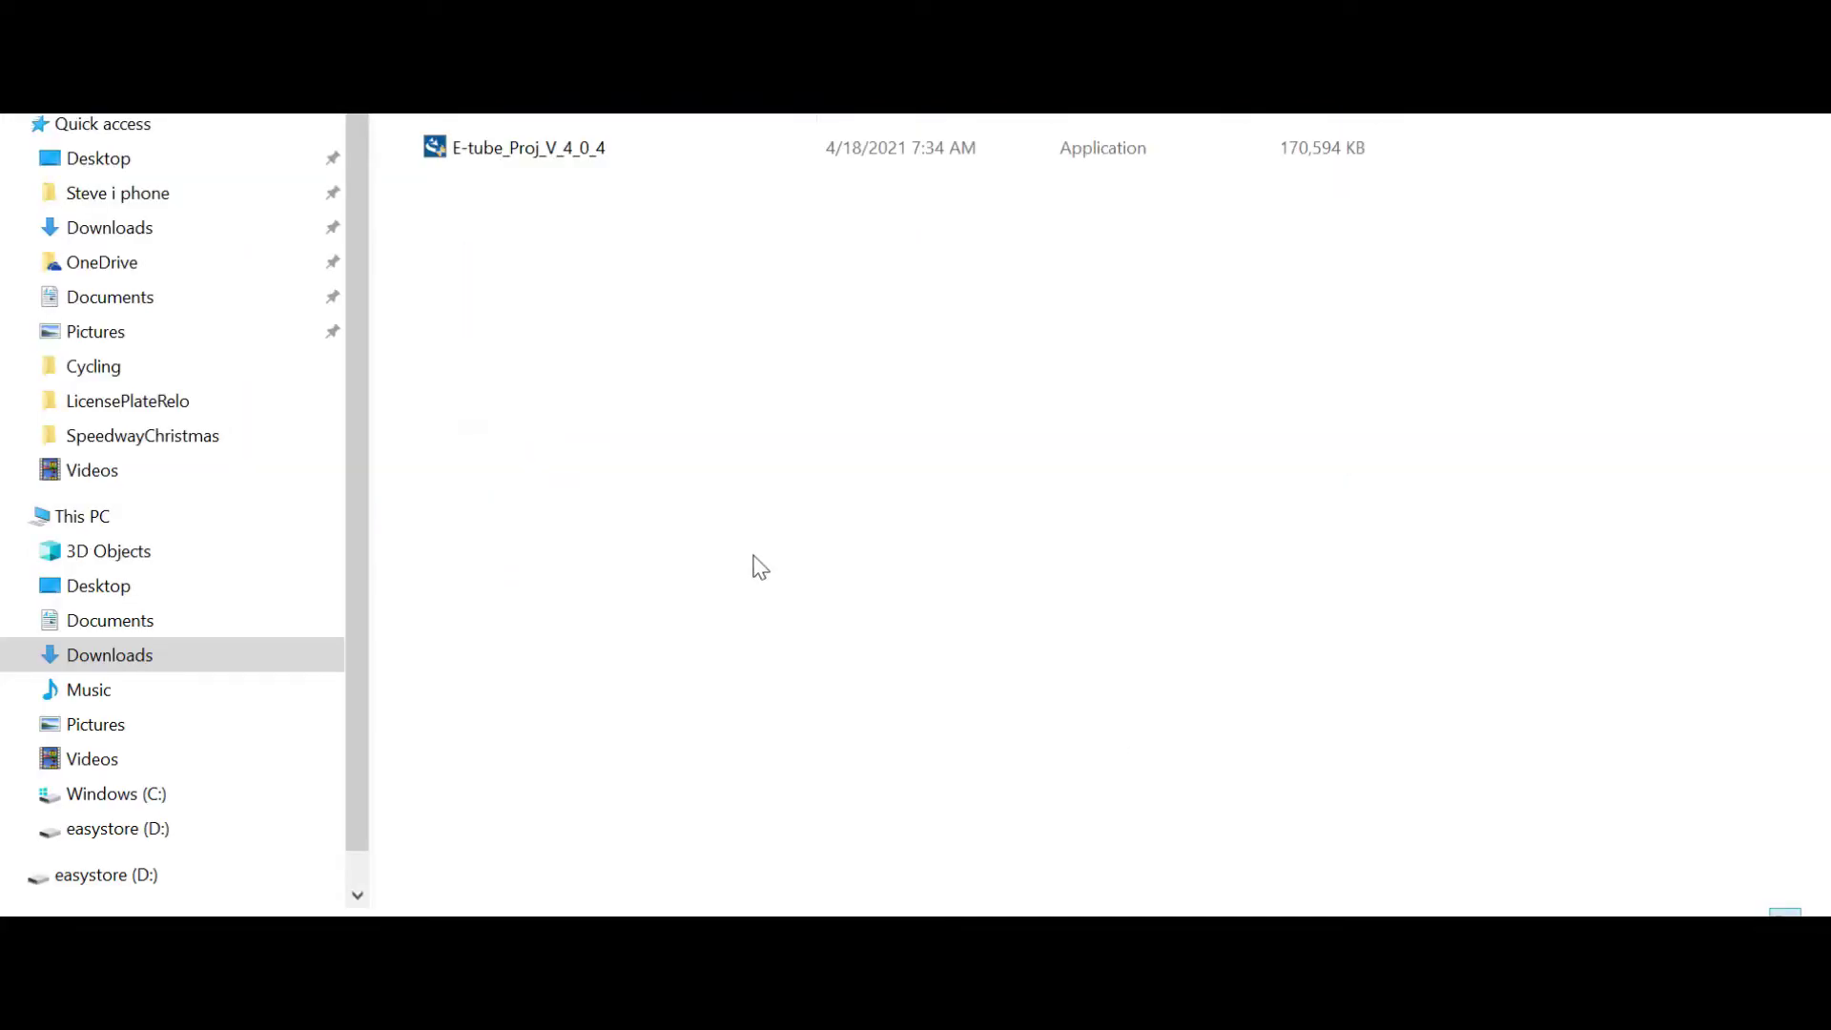
left_click(498, 154)
- Launch the installer, allow the unverified app anyway, and confirm the setup language
double_click(498, 155)
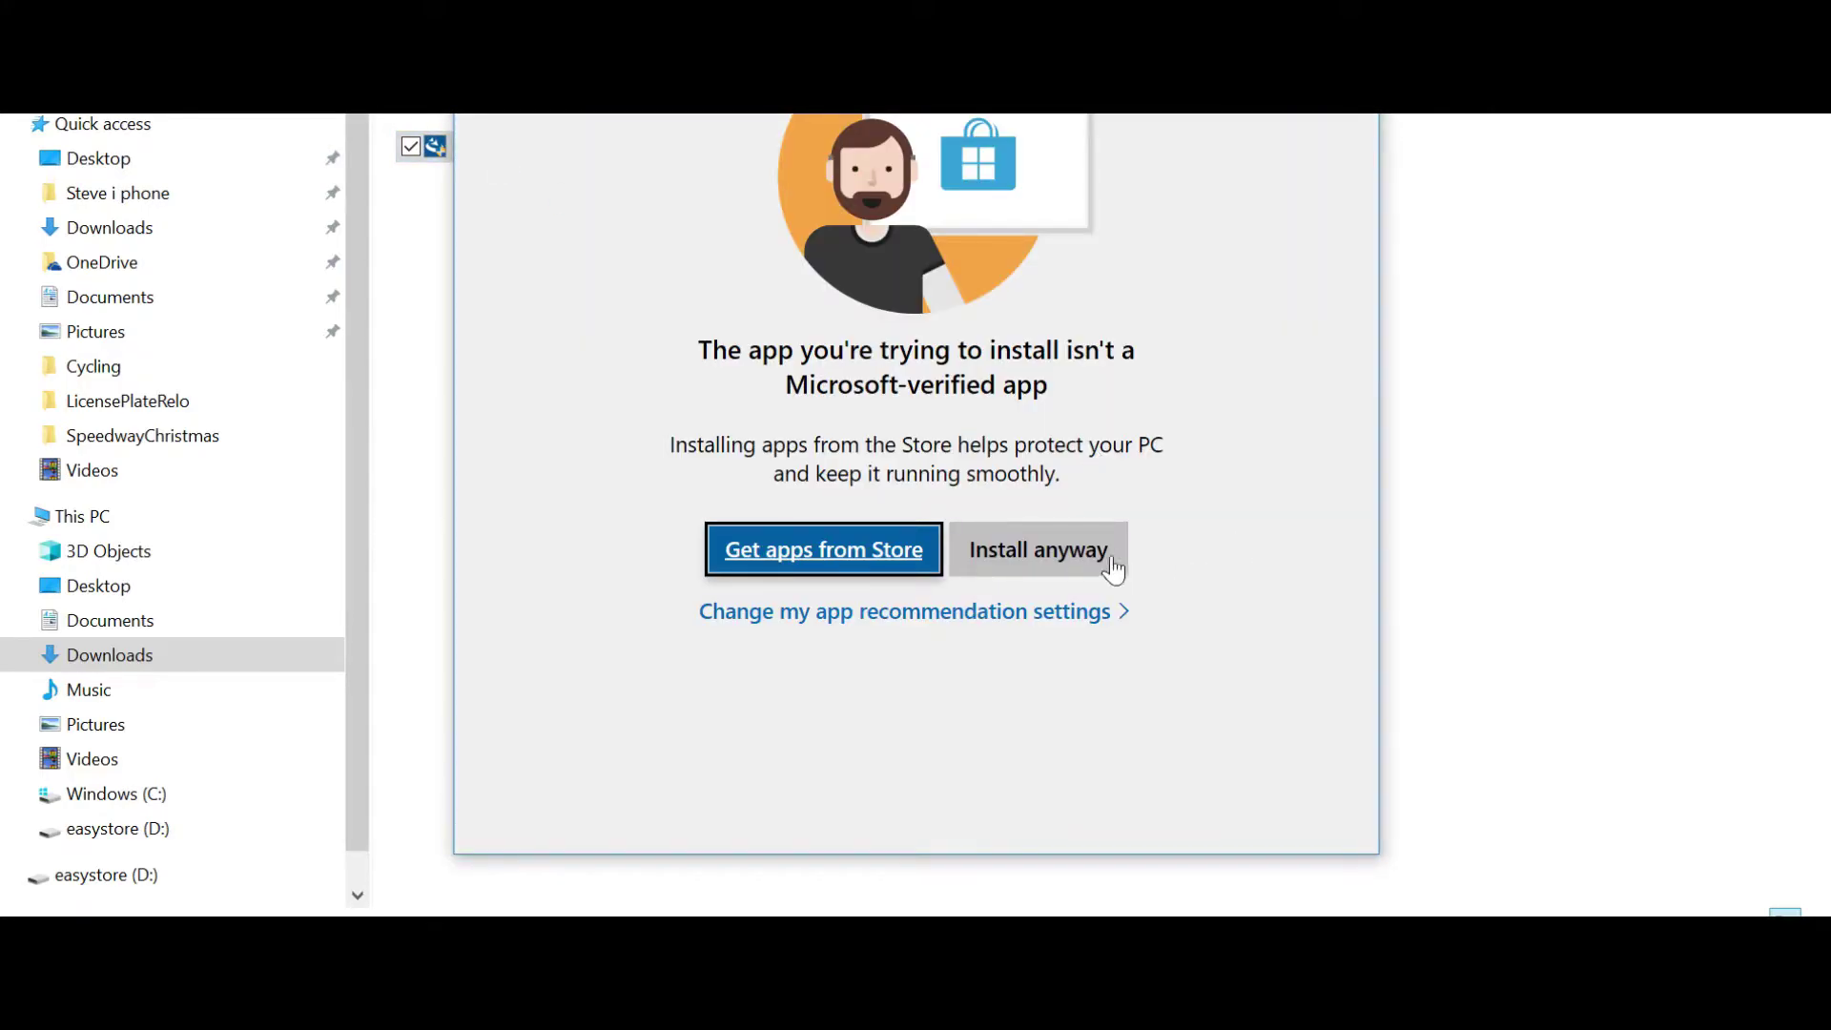
left_click(1106, 563)
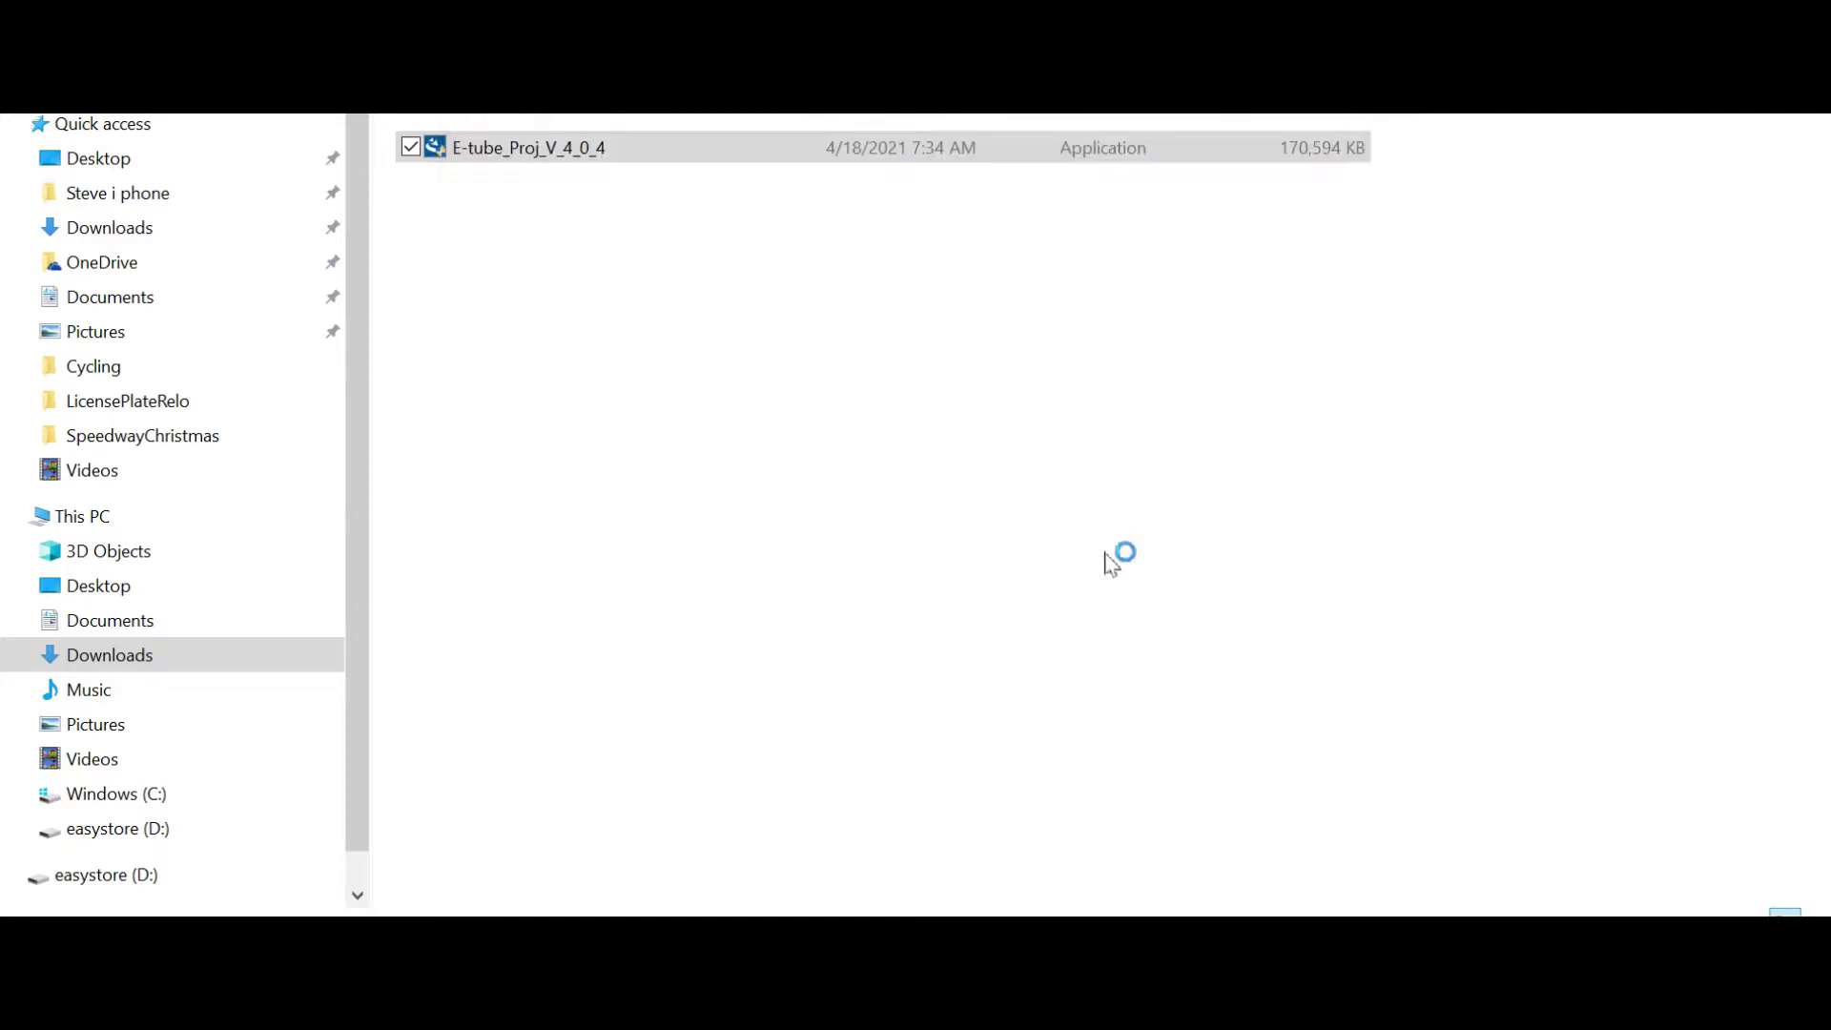
left_click(1027, 521)
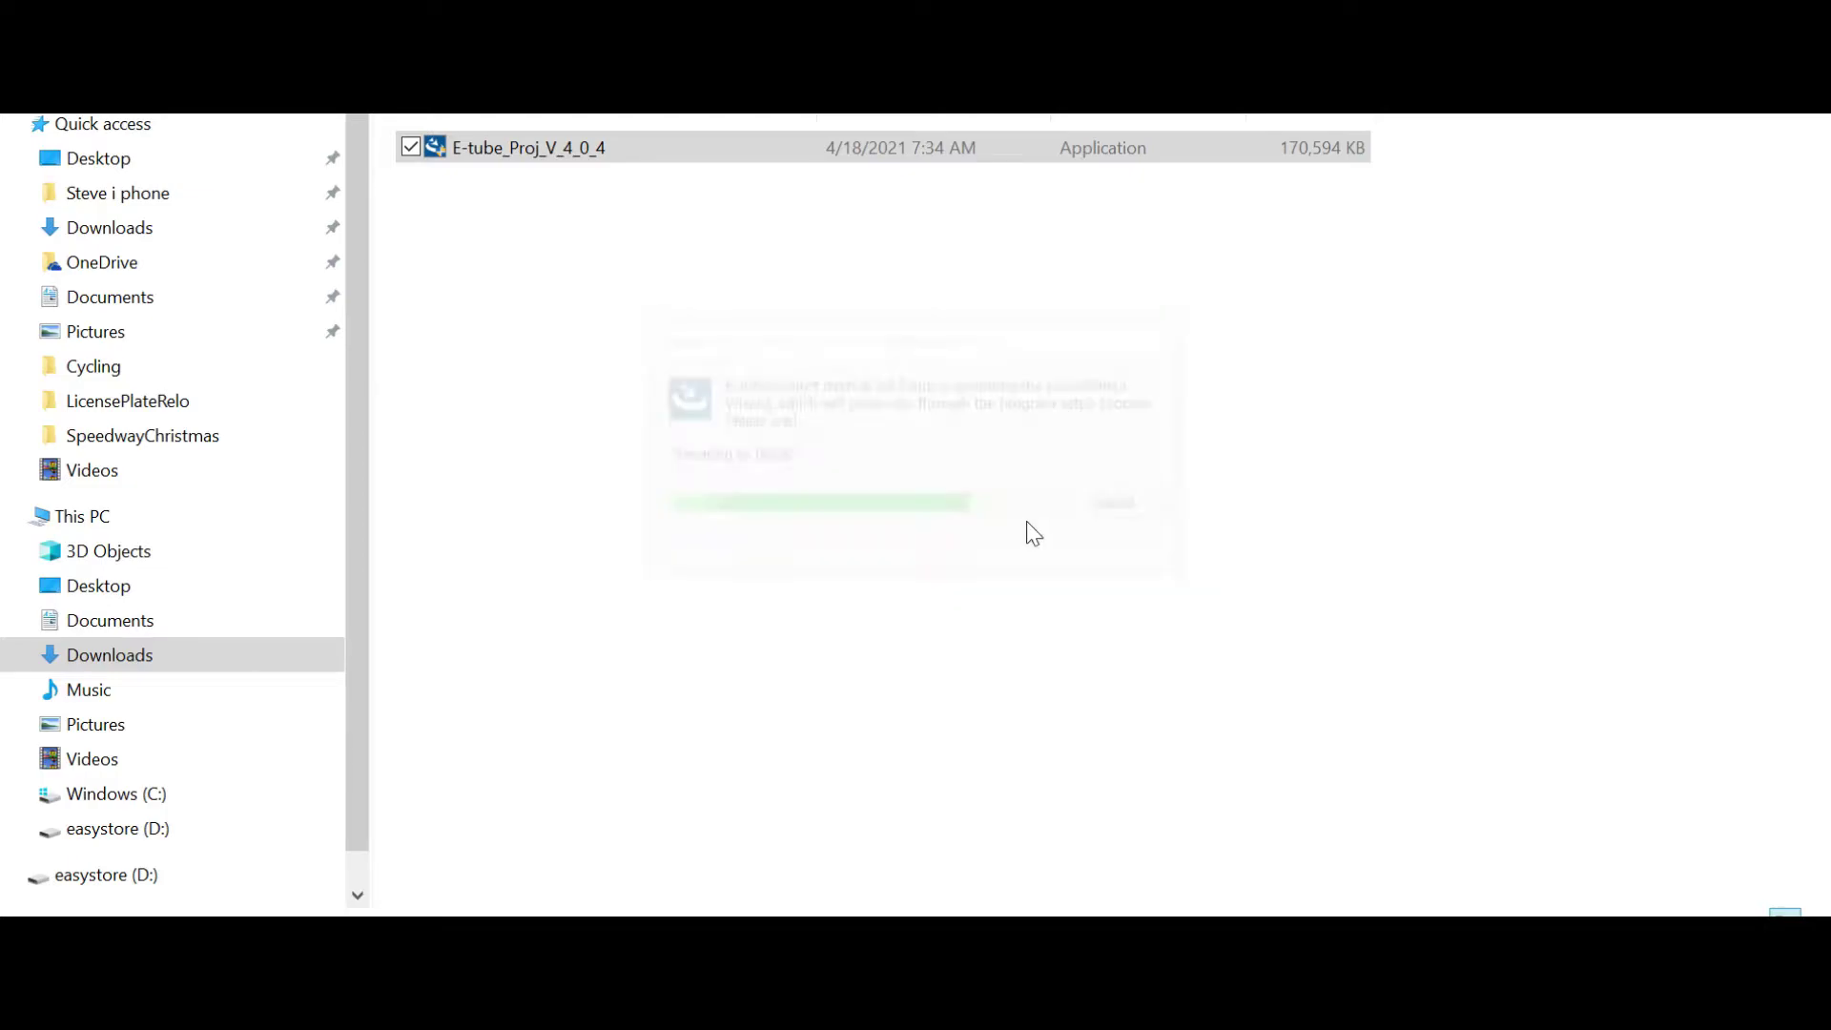
- Step through the wizard, accepting the license and default install folder, and start installing
left_click(1090, 727)
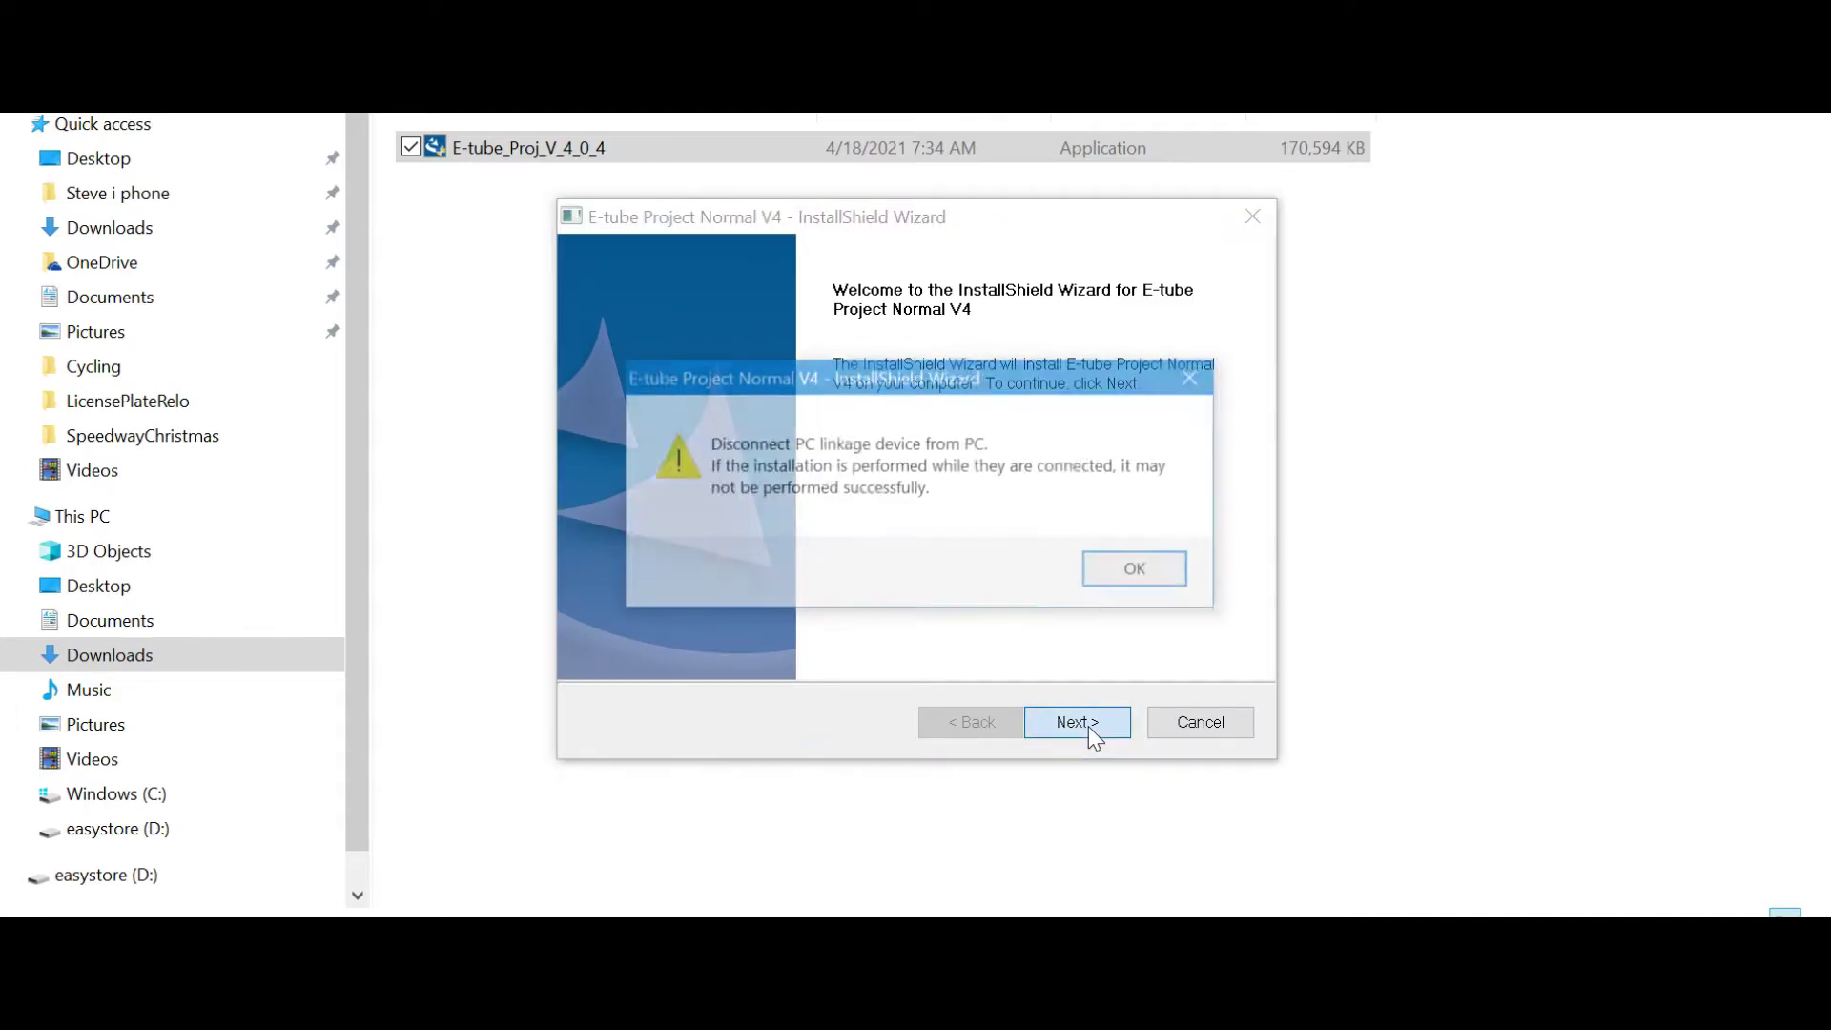
left_click(1157, 575)
left_click(1060, 725)
scroll(915, 491, "down", 15)
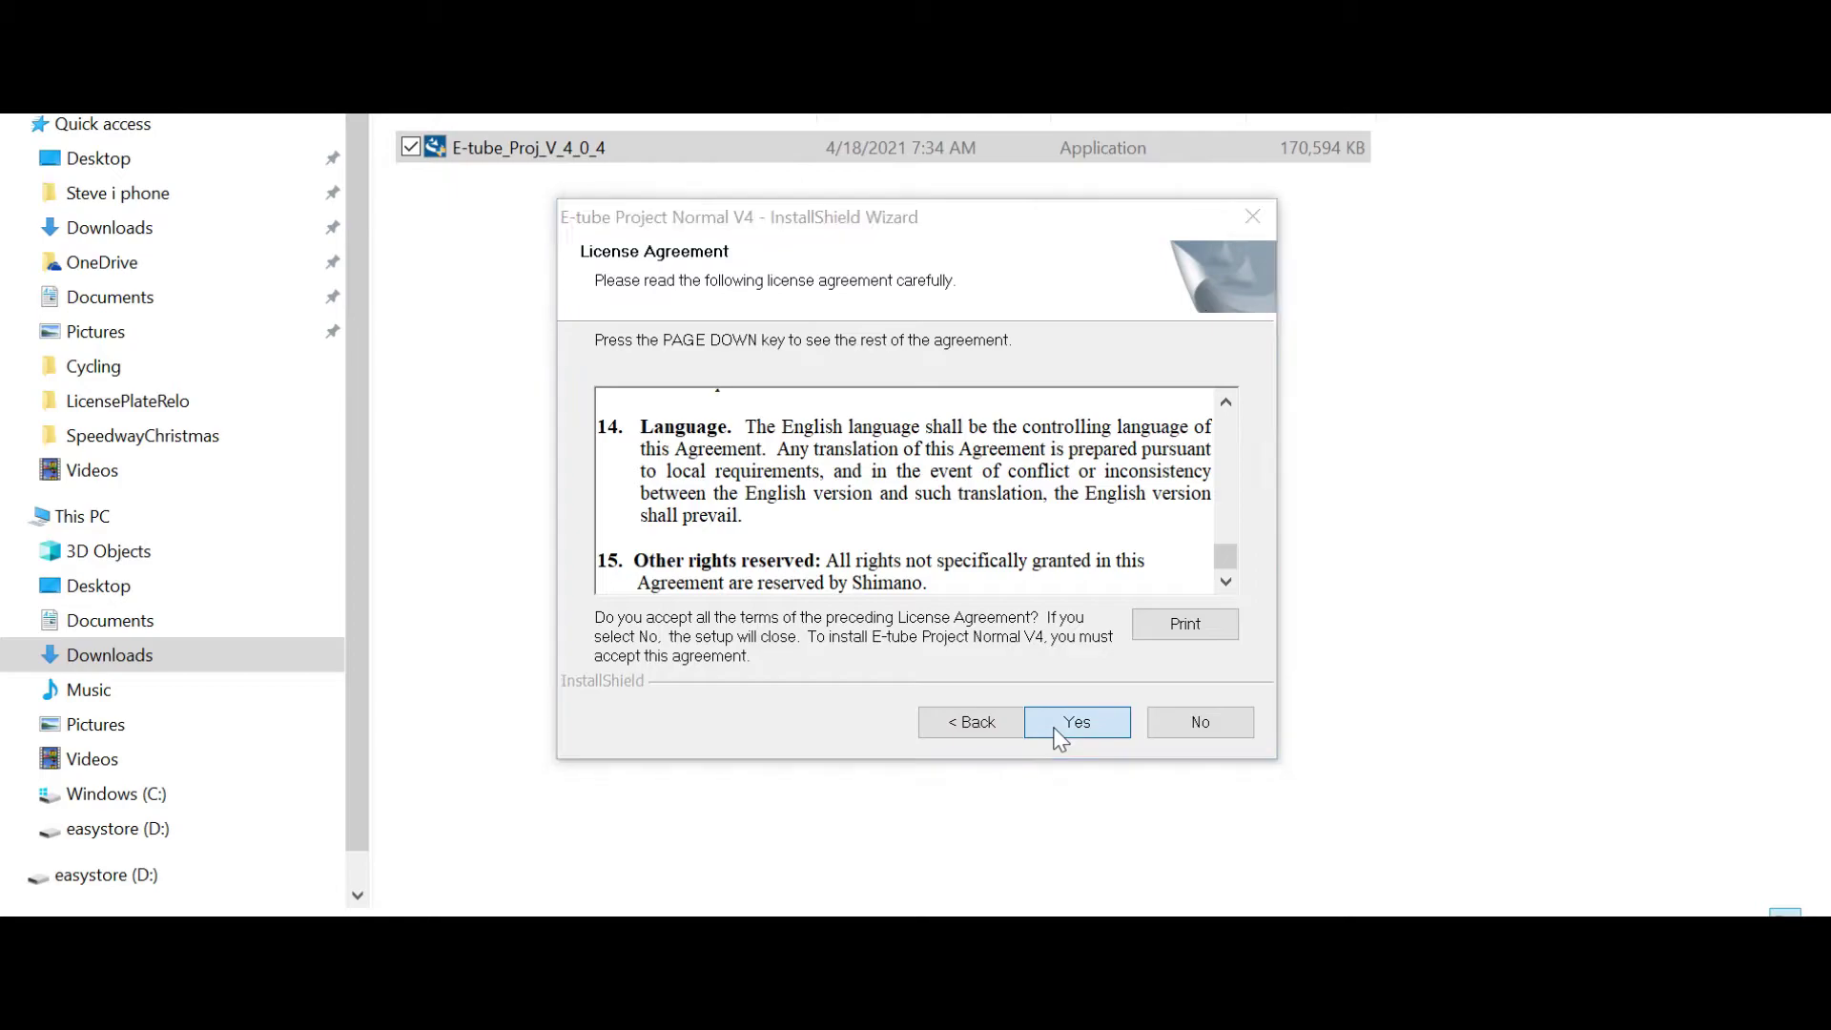
left_click(1061, 733)
left_click(1061, 727)
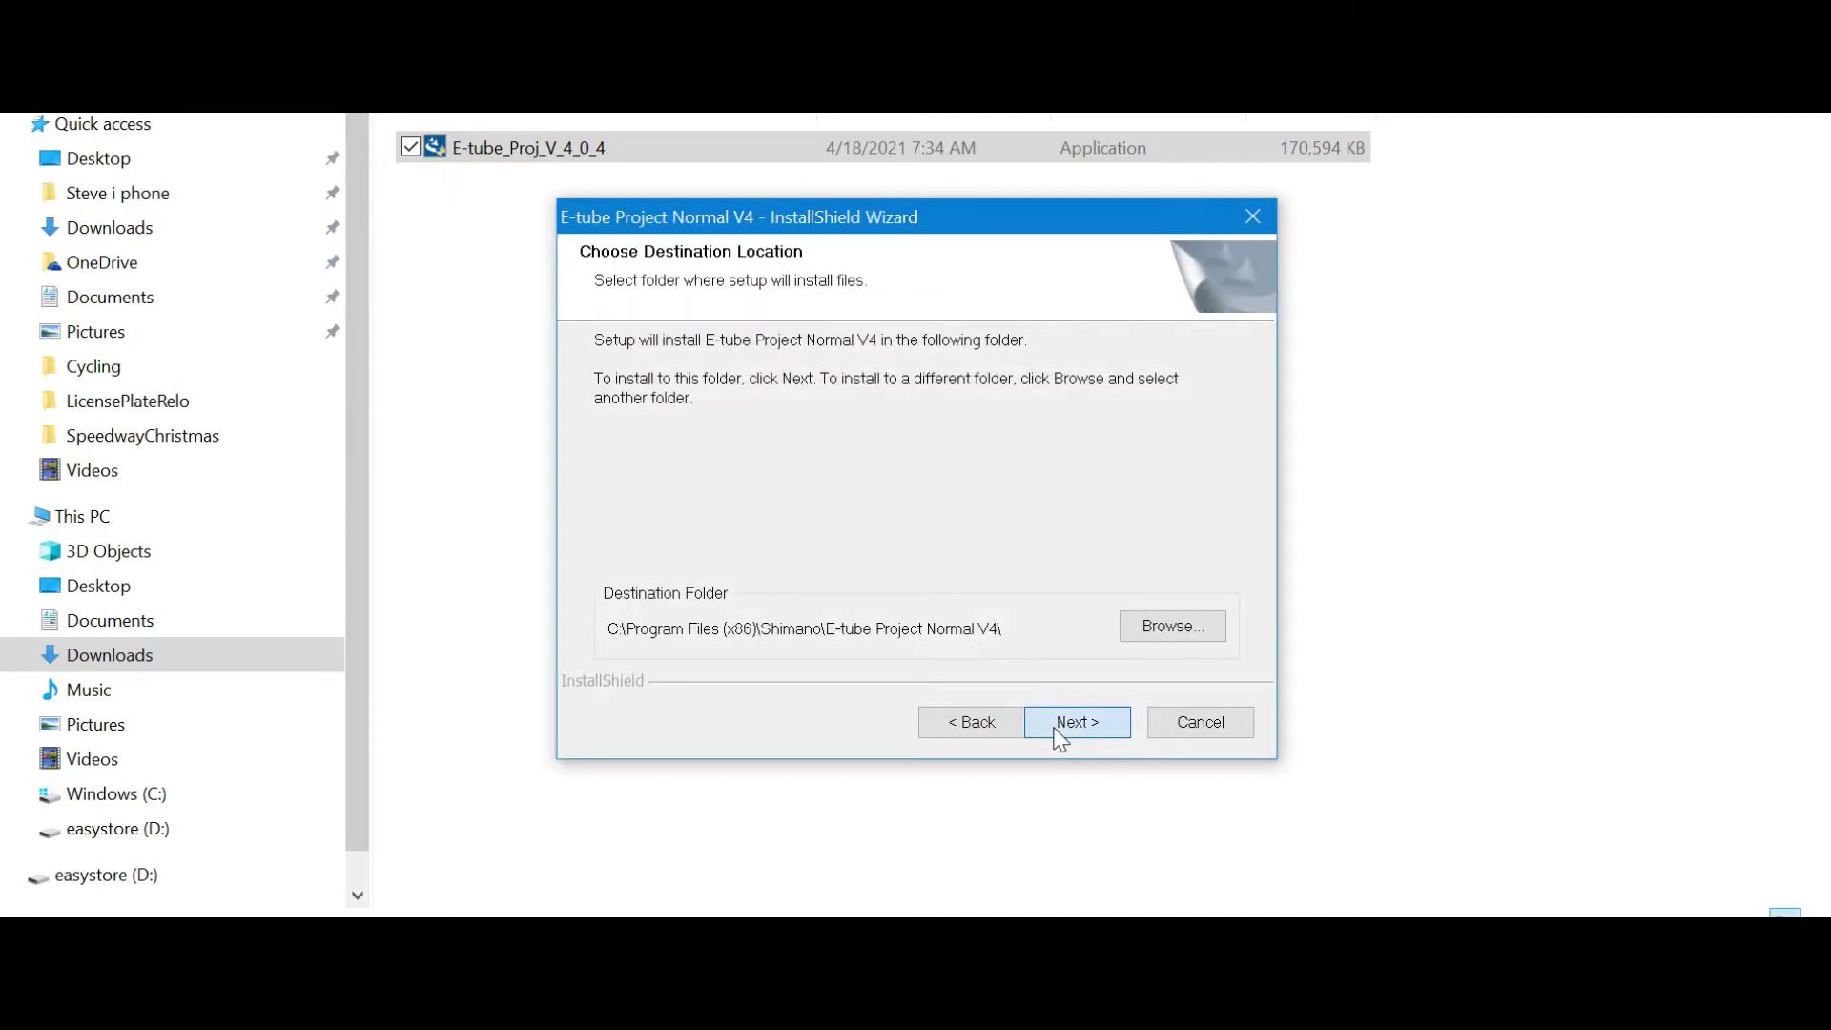
left_click(1058, 733)
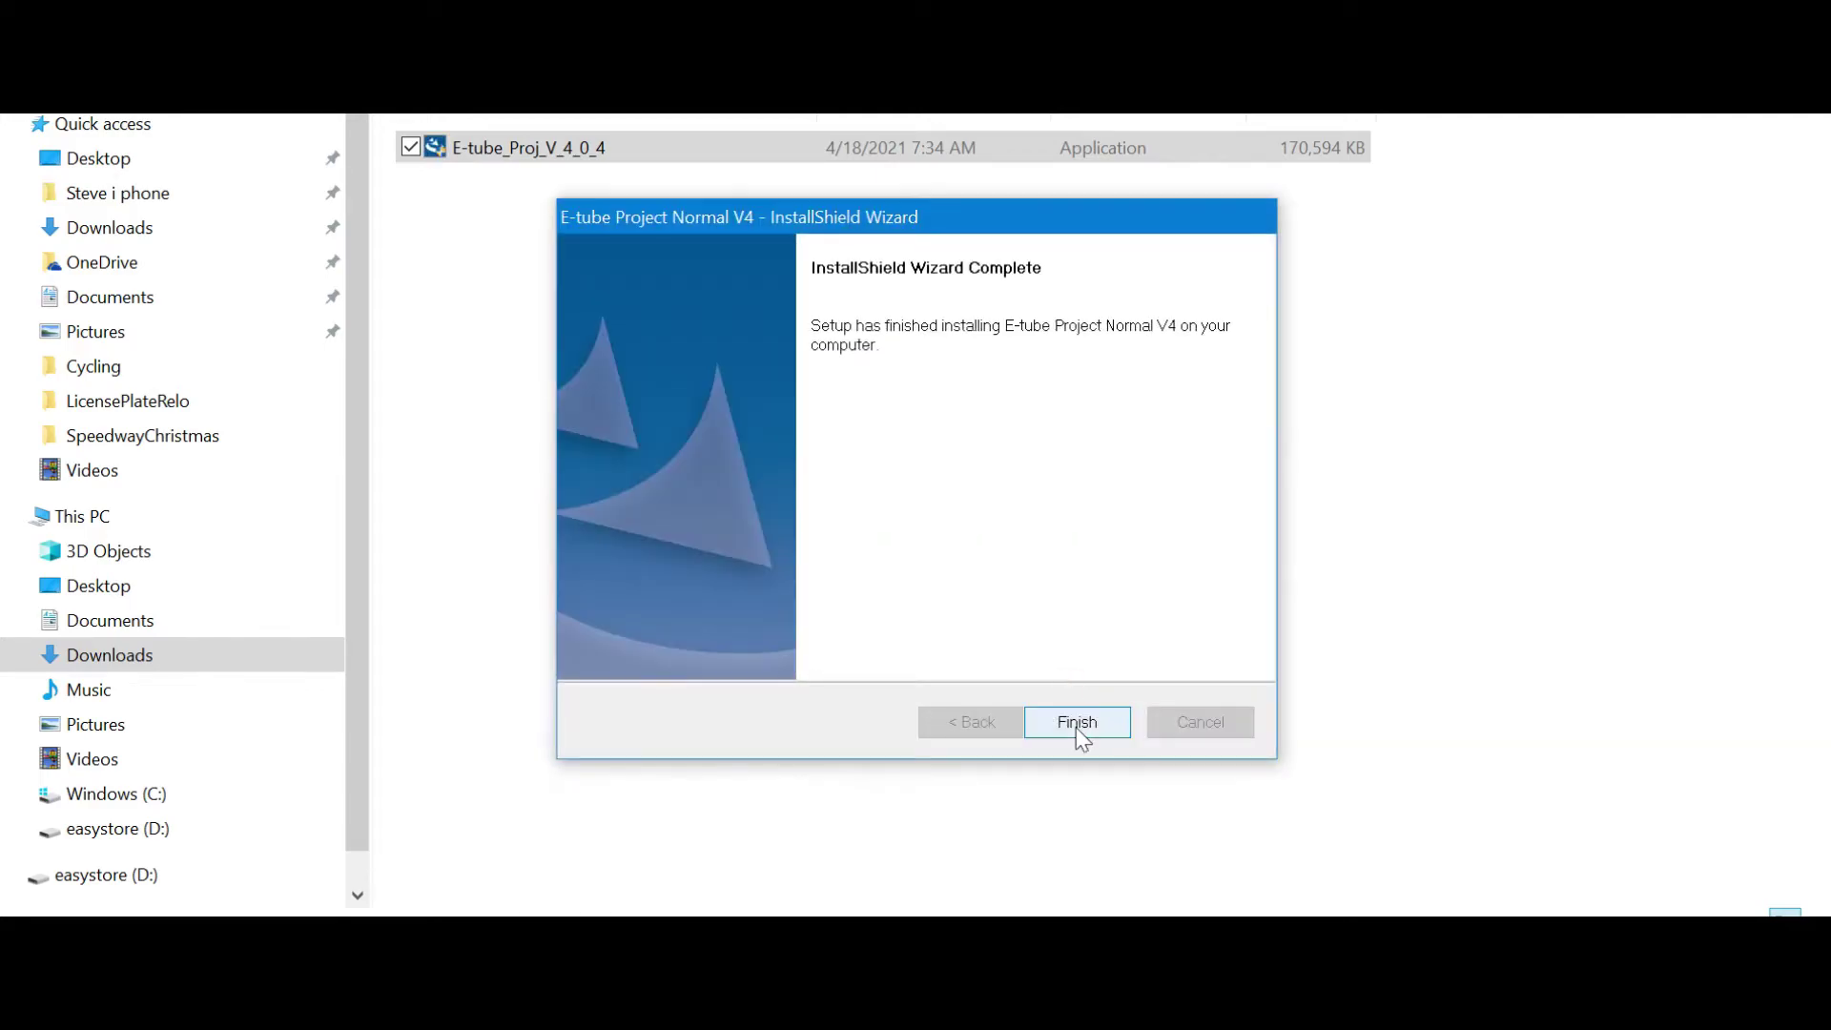
- Close the finished installer, launch E-tube Project Normal V4 and scroll through its license
left_click(1077, 725)
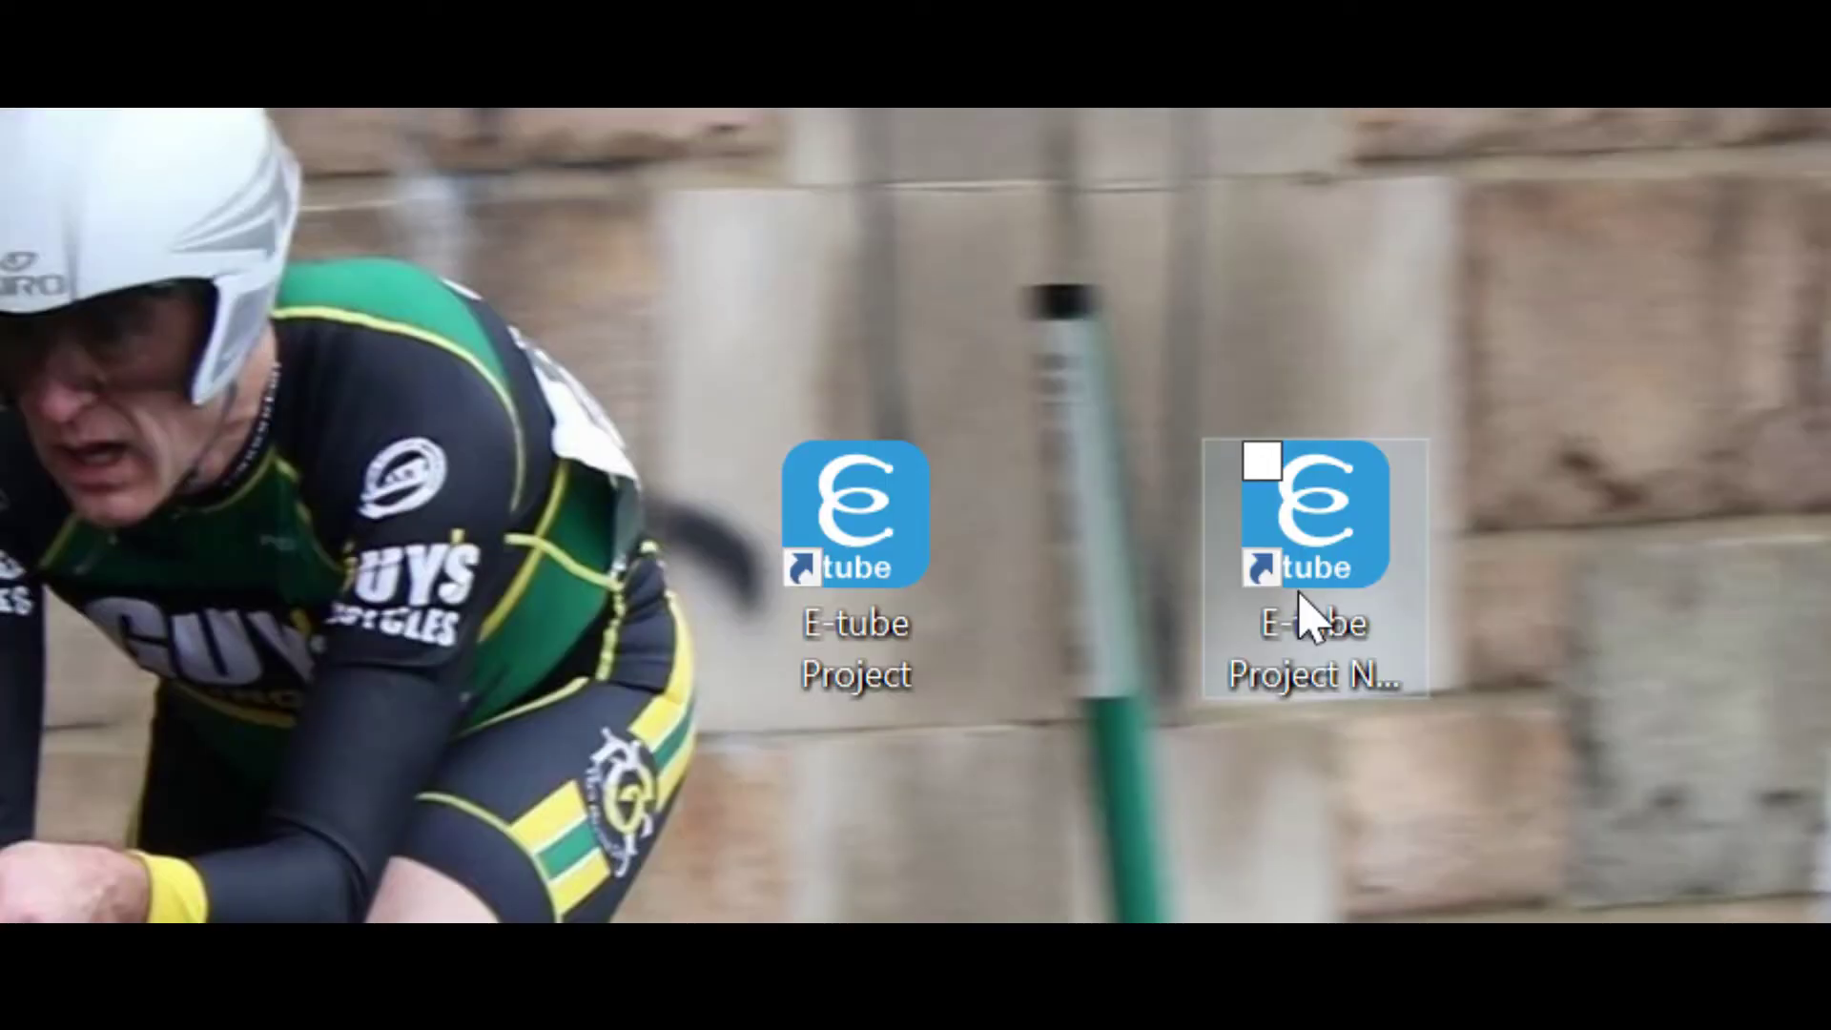
left_click(1302, 599)
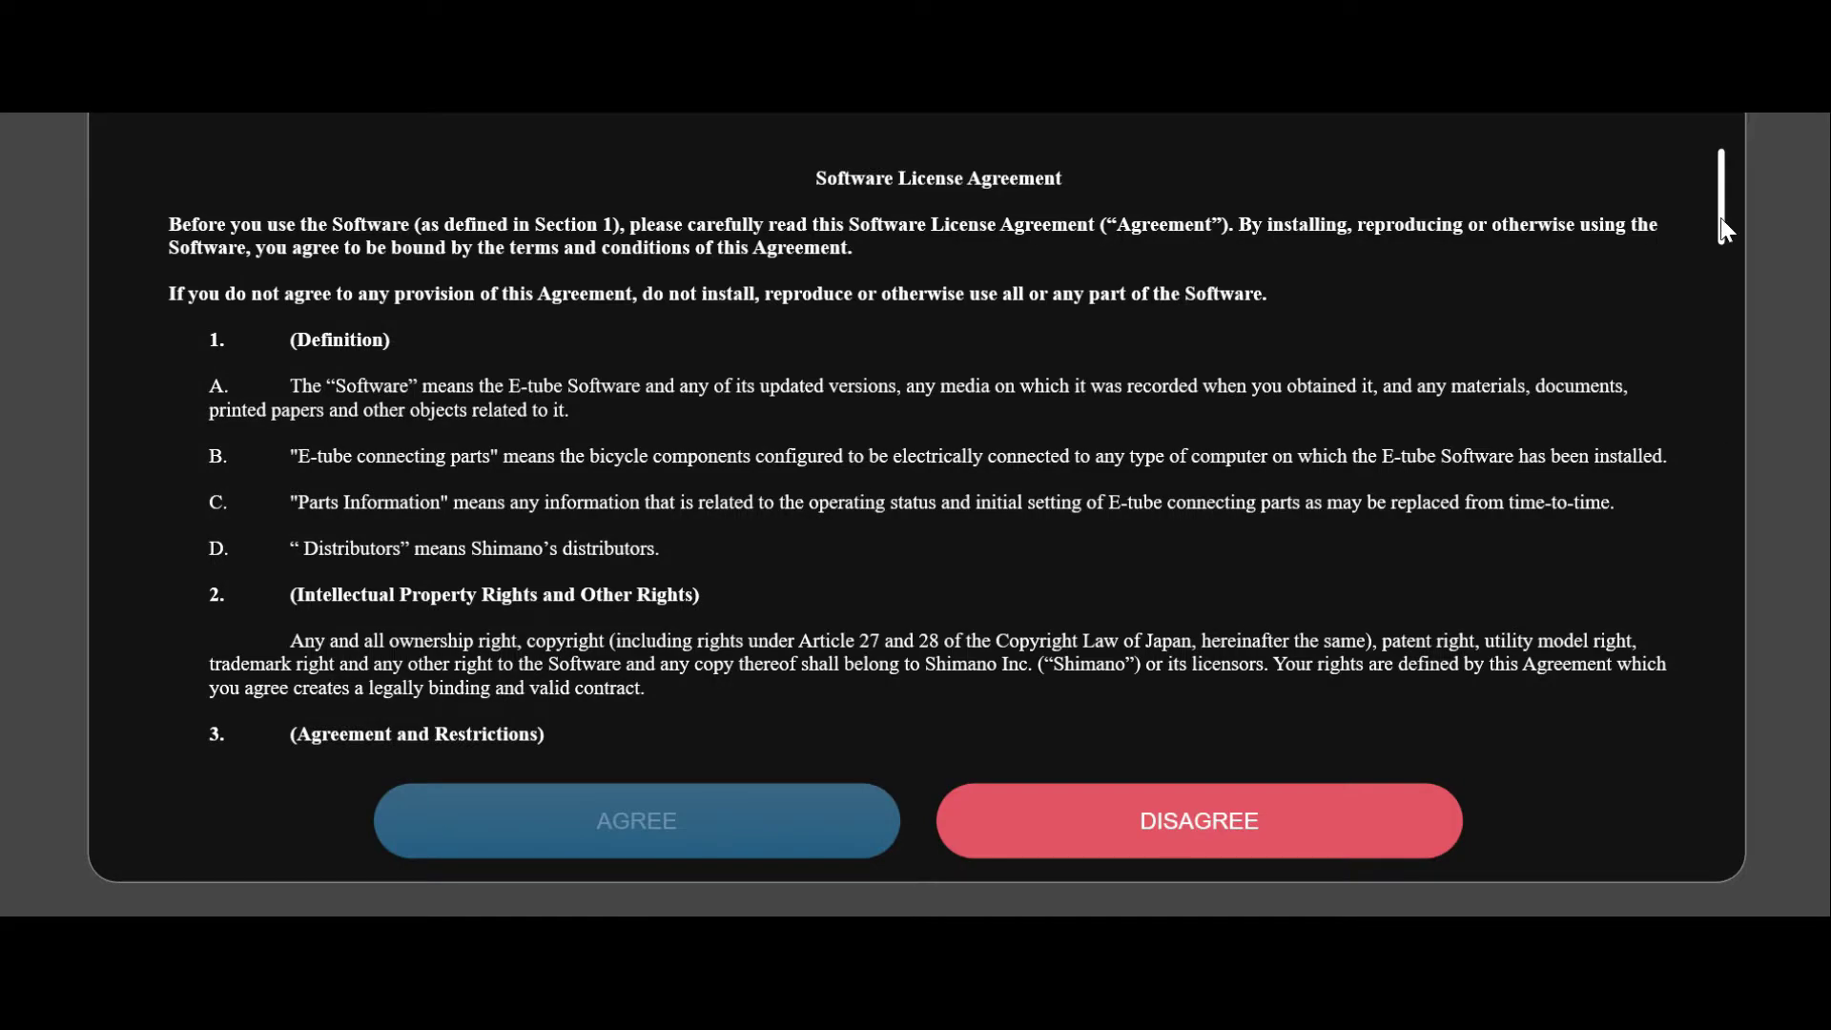
left_click_drag(1722, 222, 1750, 691)
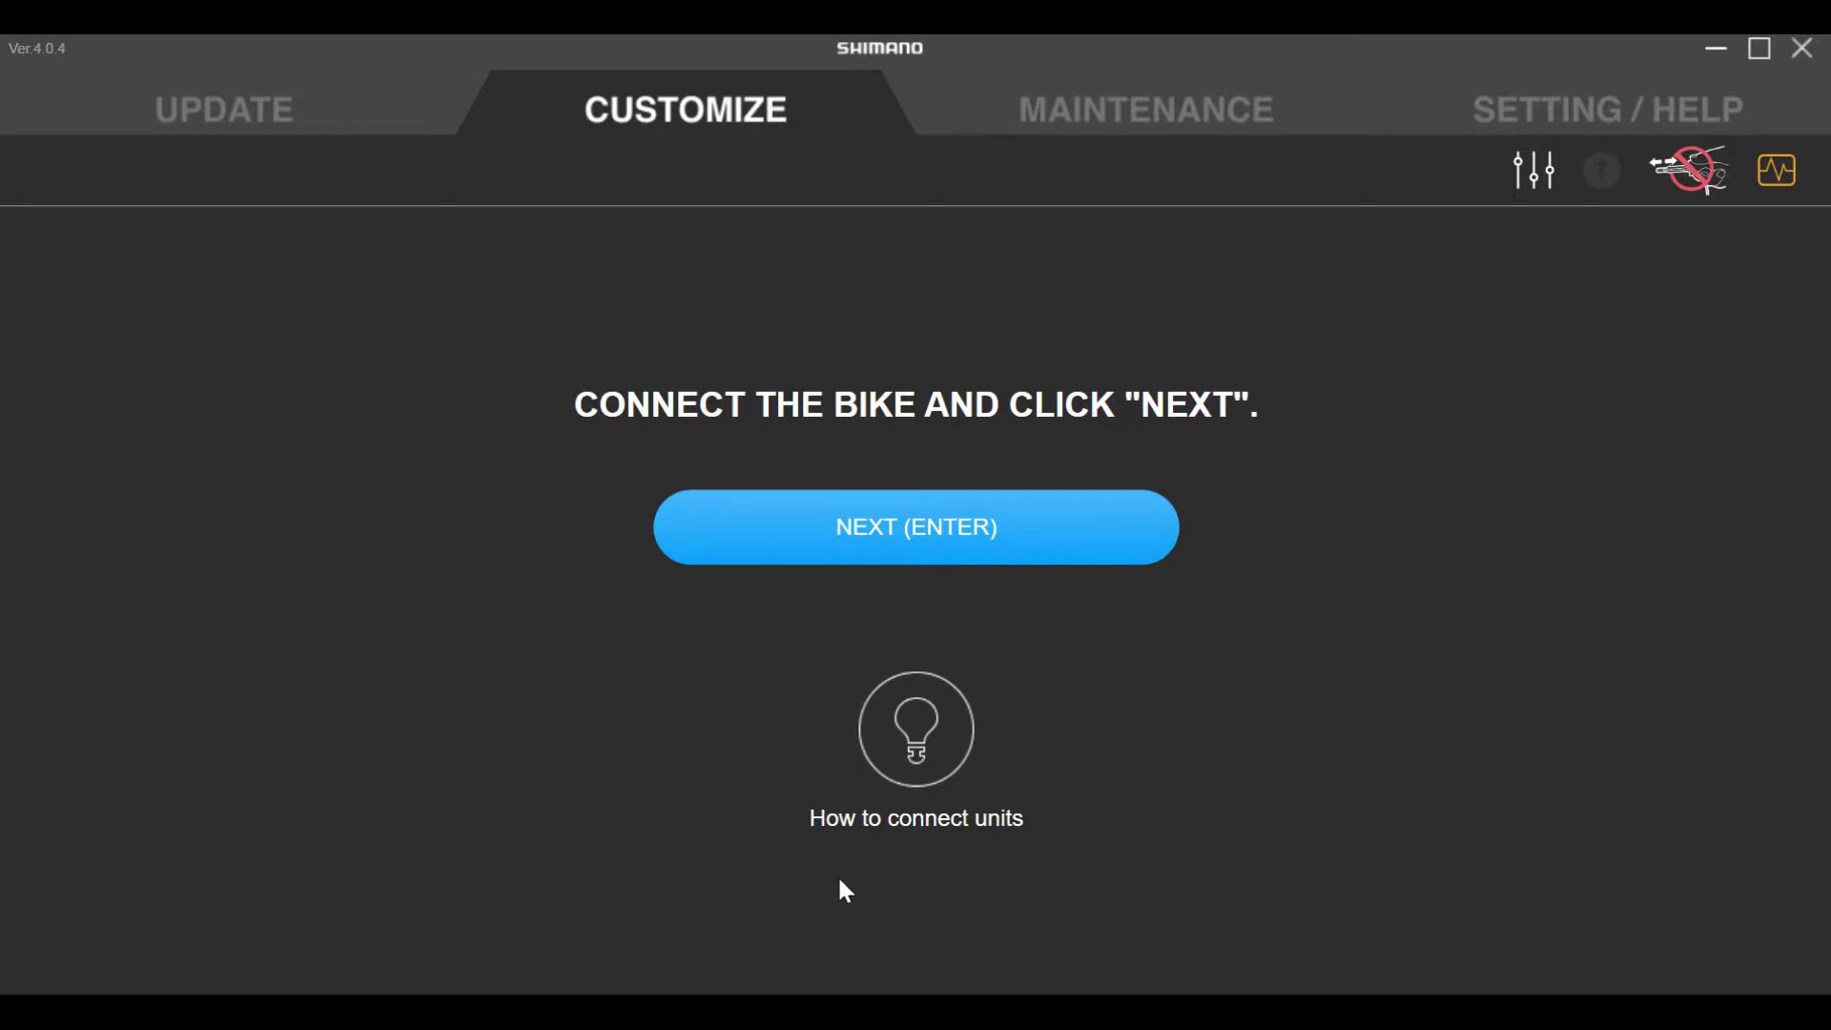
- View the connection guide, then connect the bike and let E-tube recognise its units
left_click(935, 784)
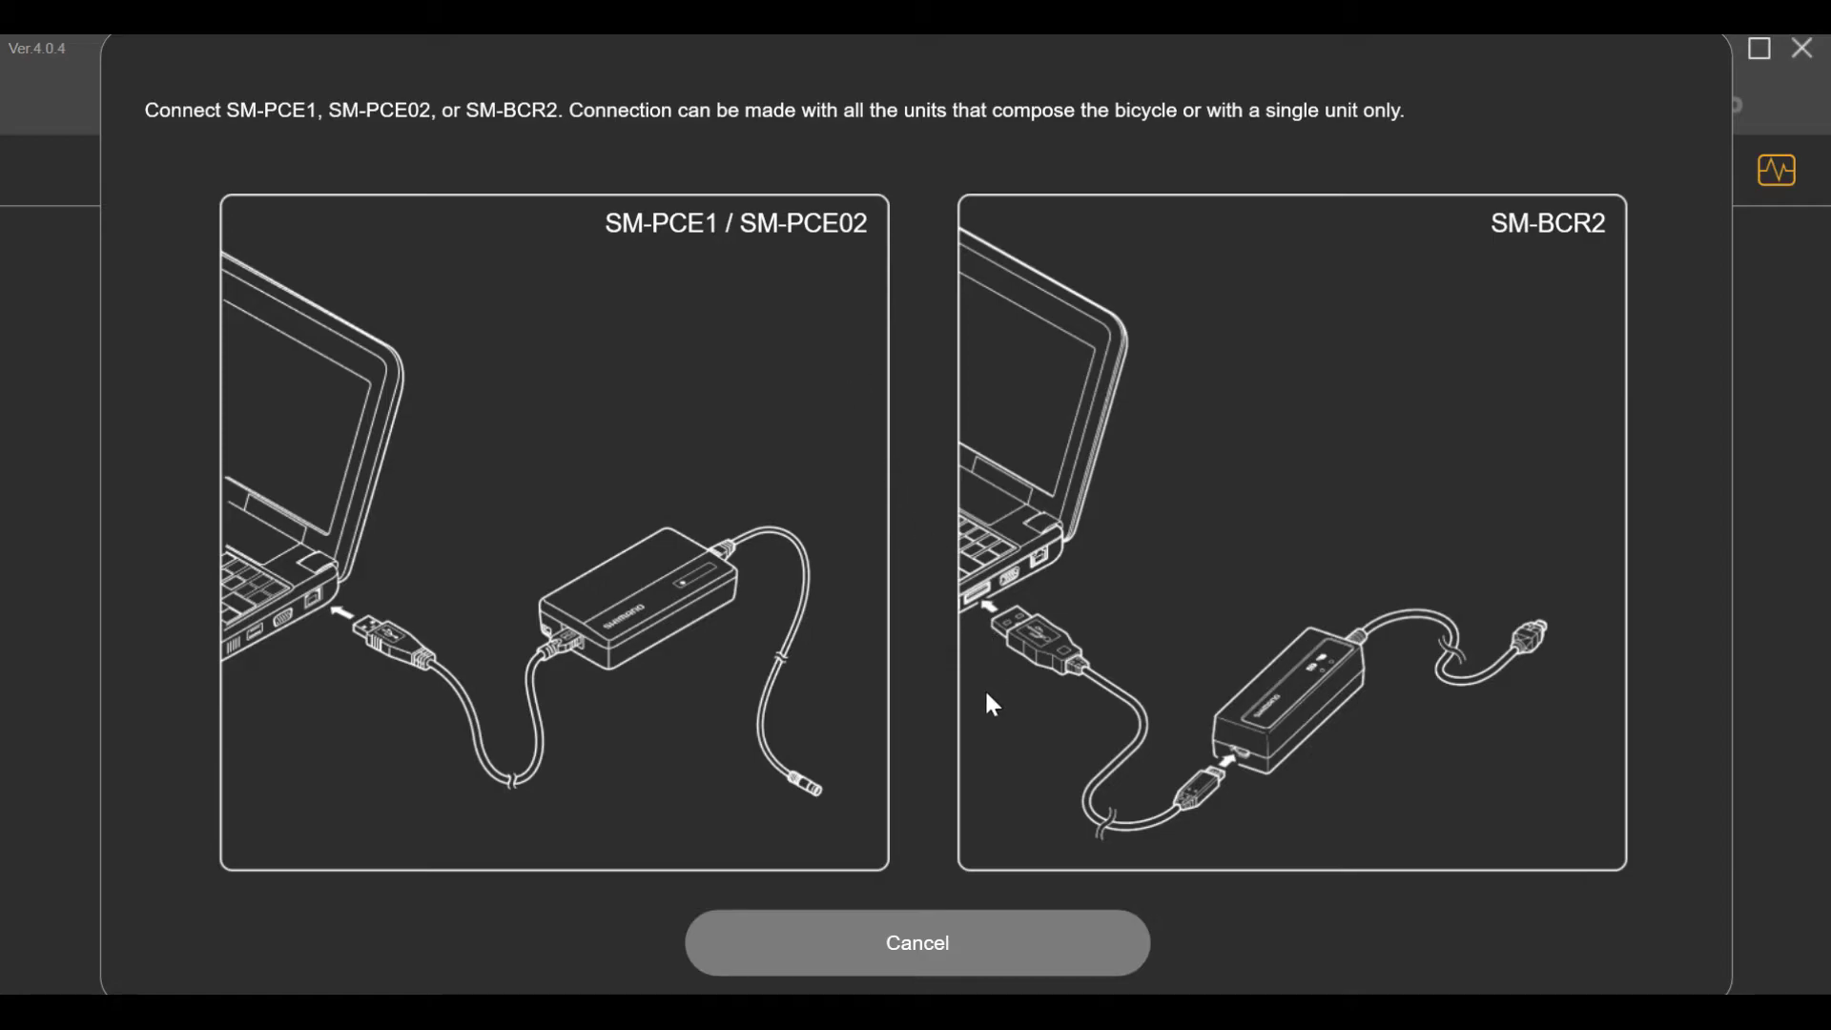
left_click(965, 942)
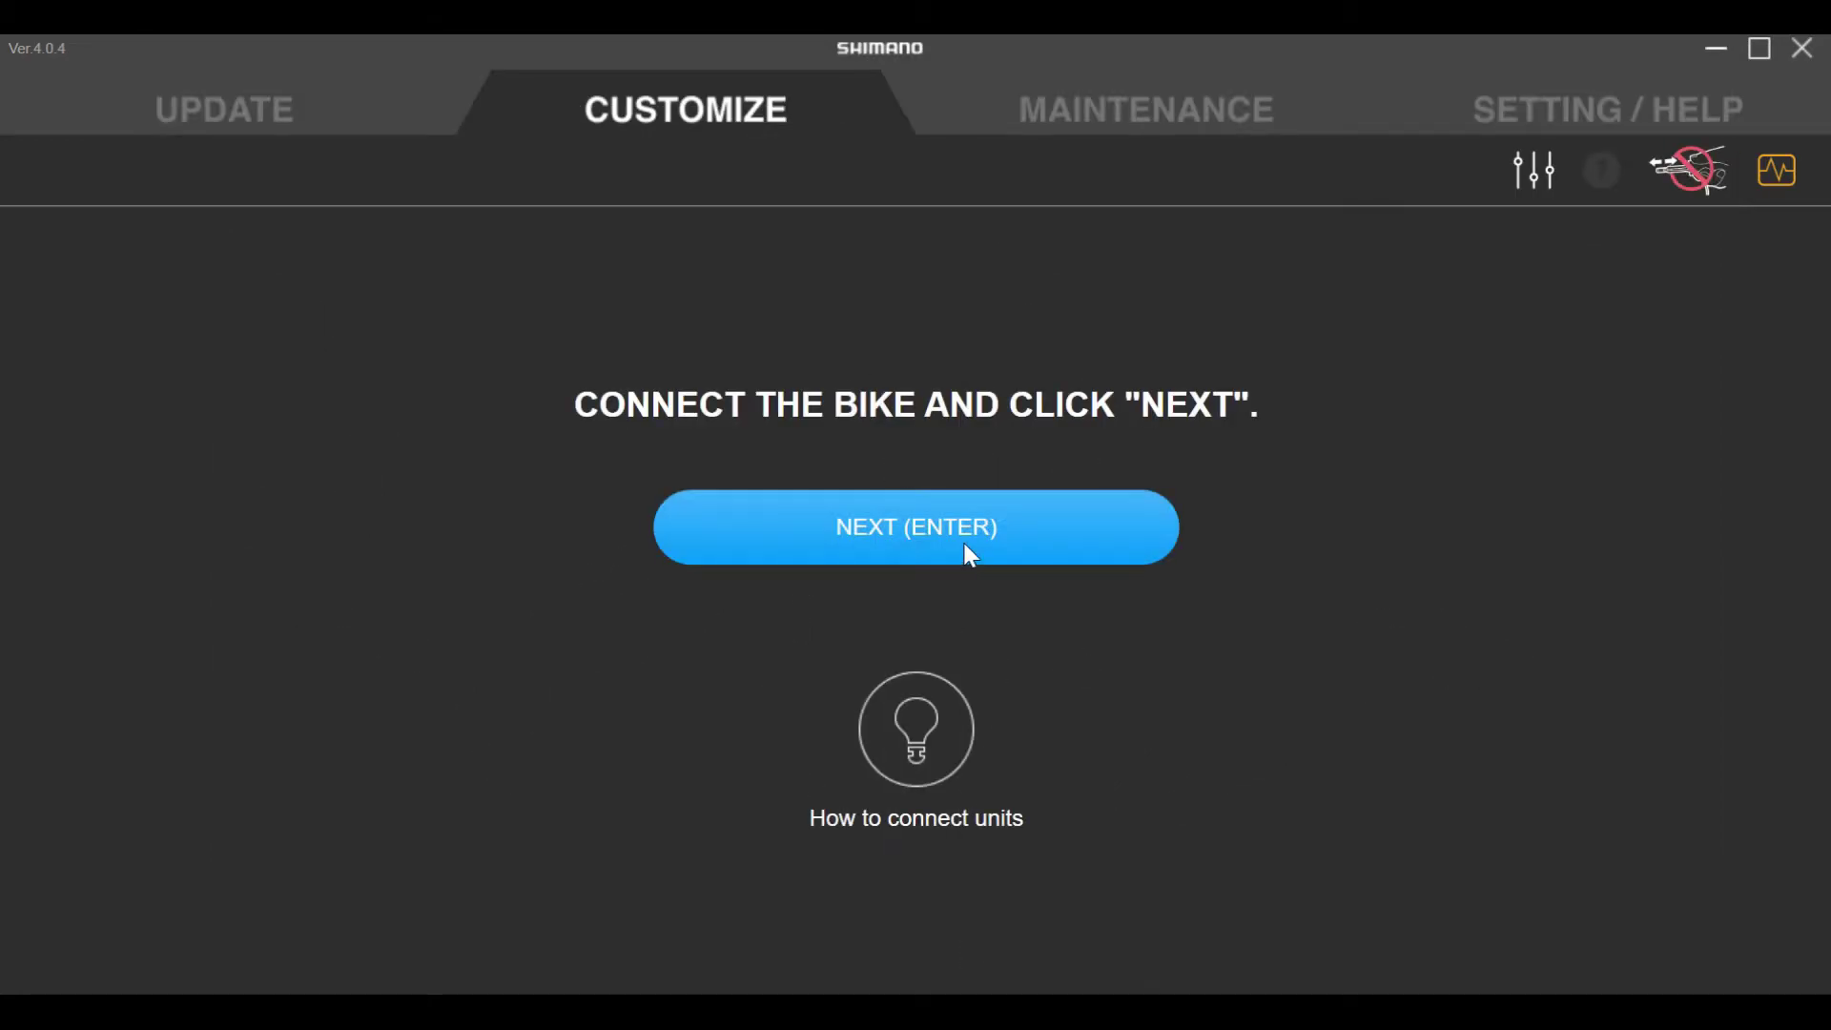
left_click(970, 553)
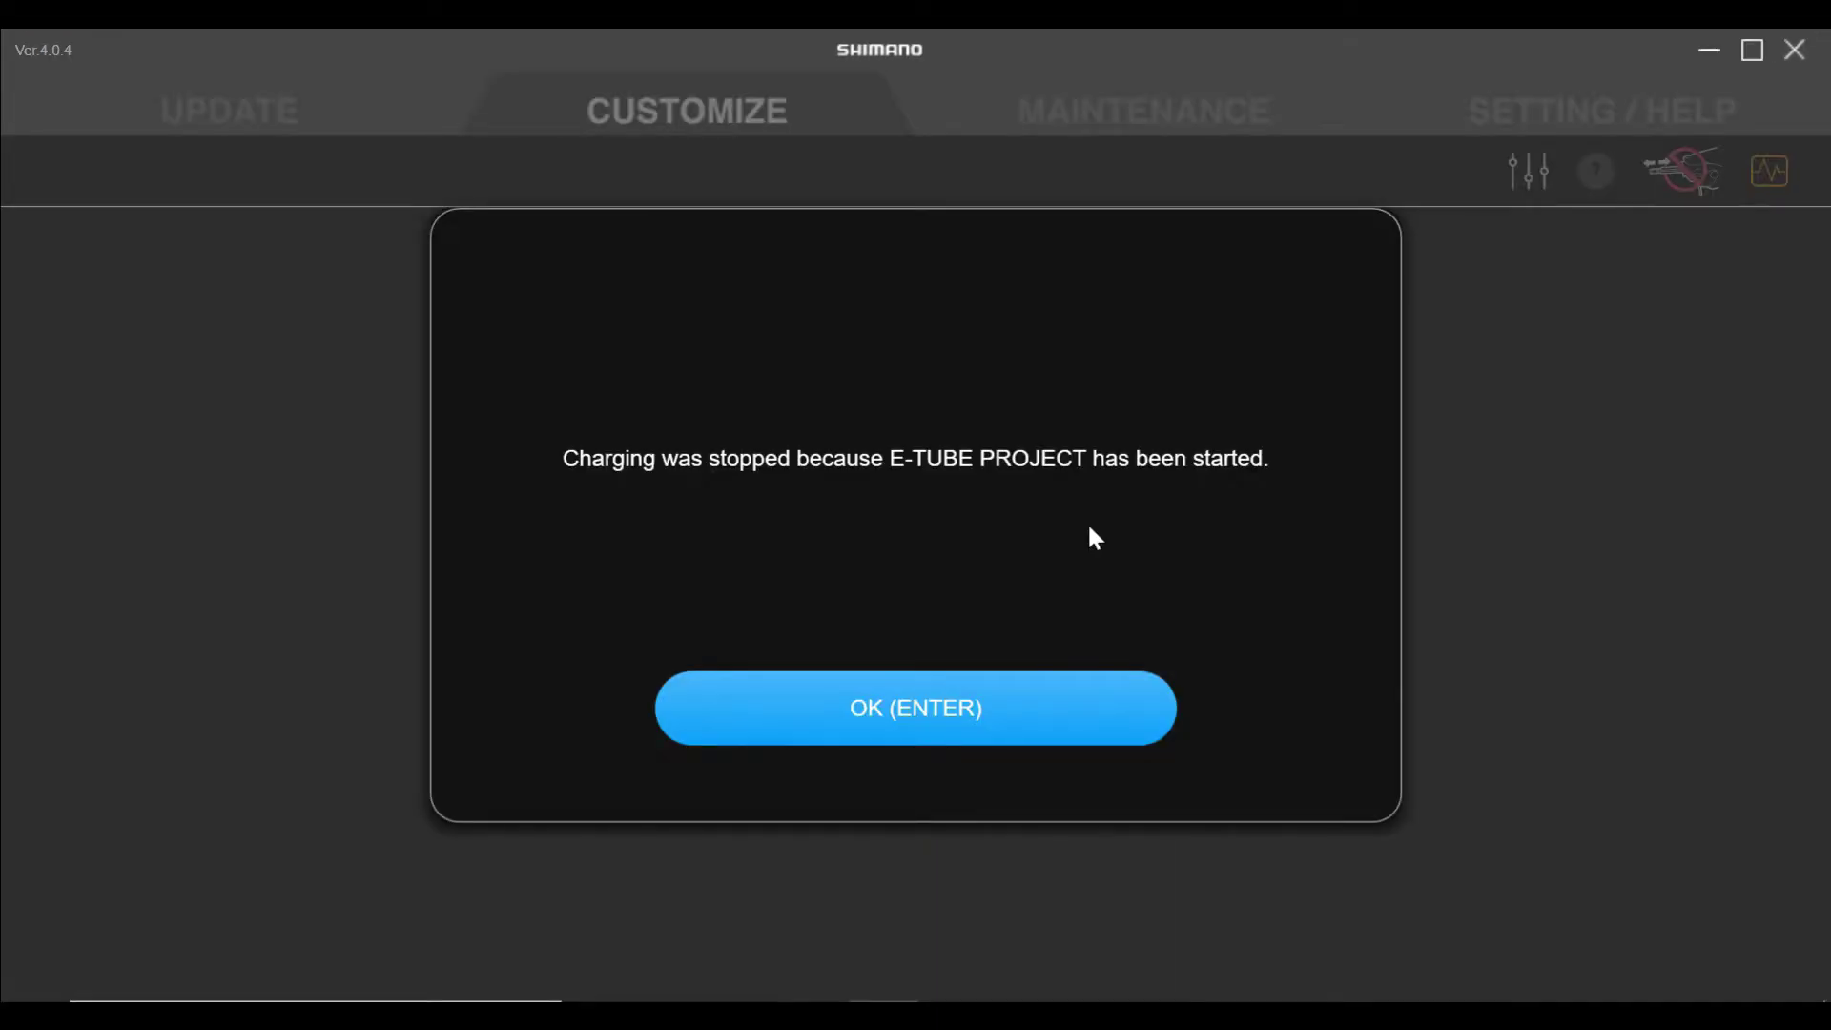
left_click(1050, 679)
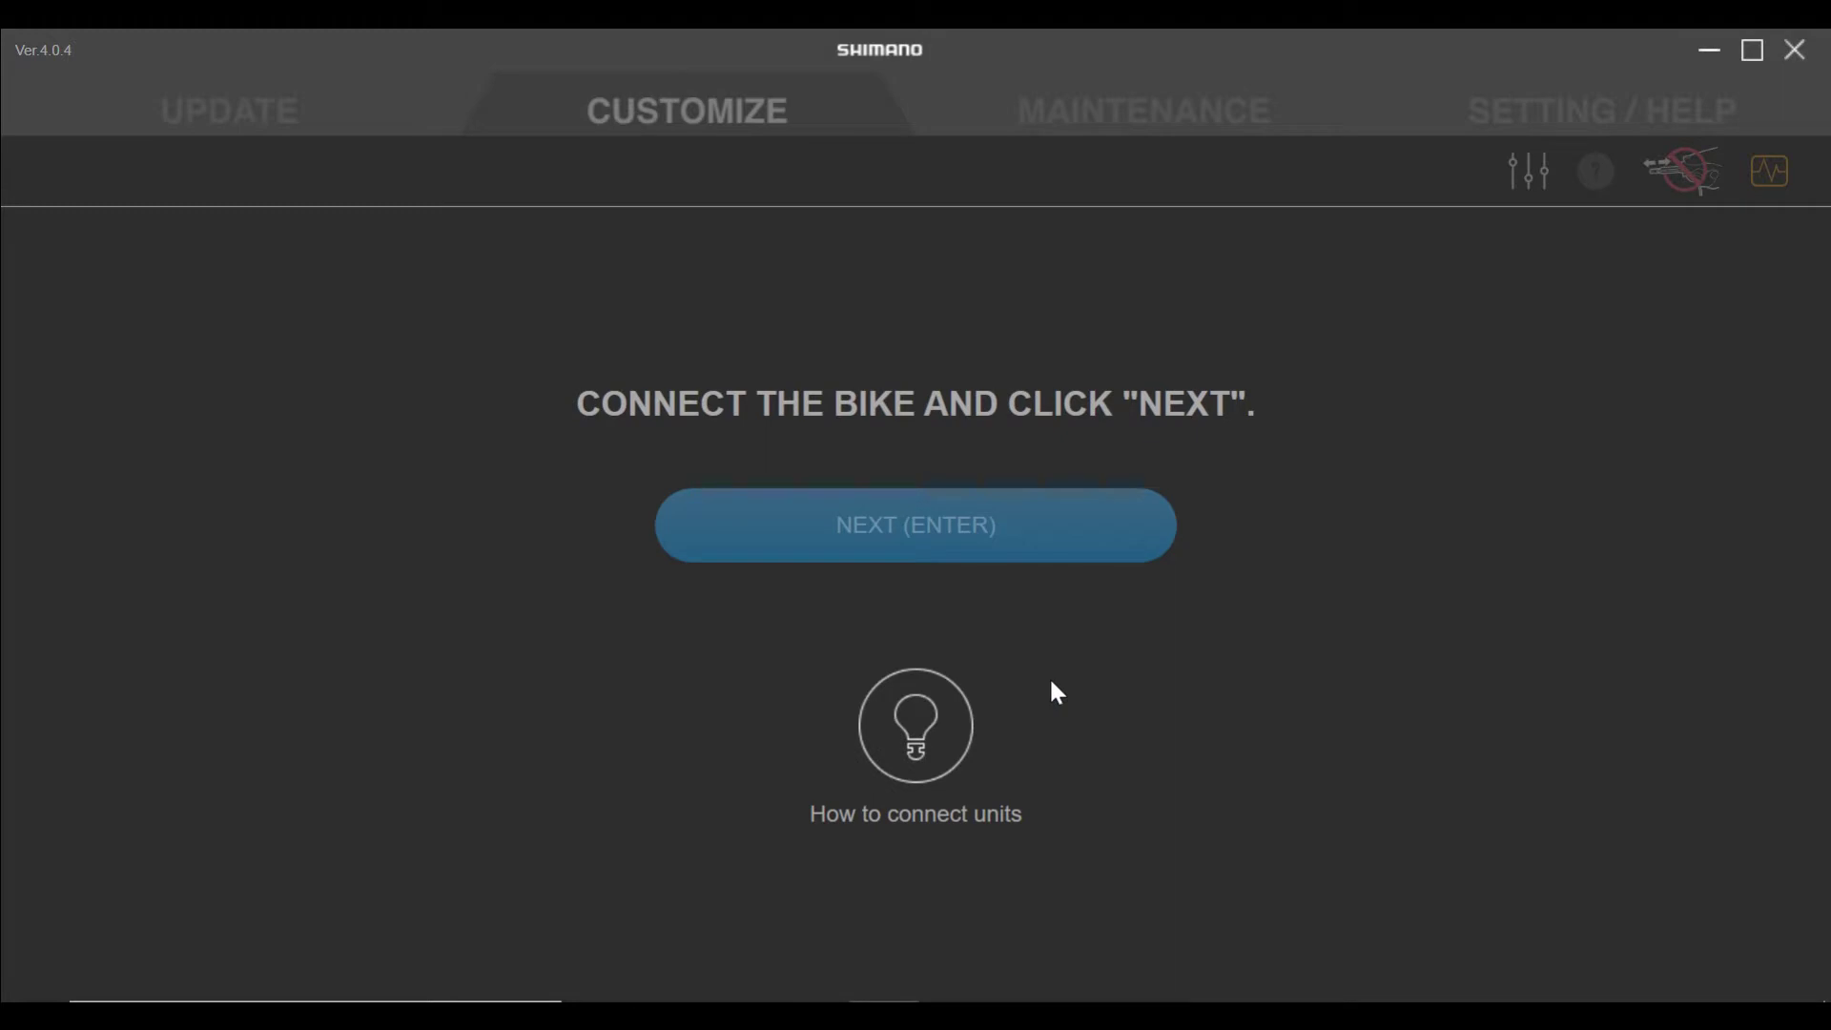
key("Return")
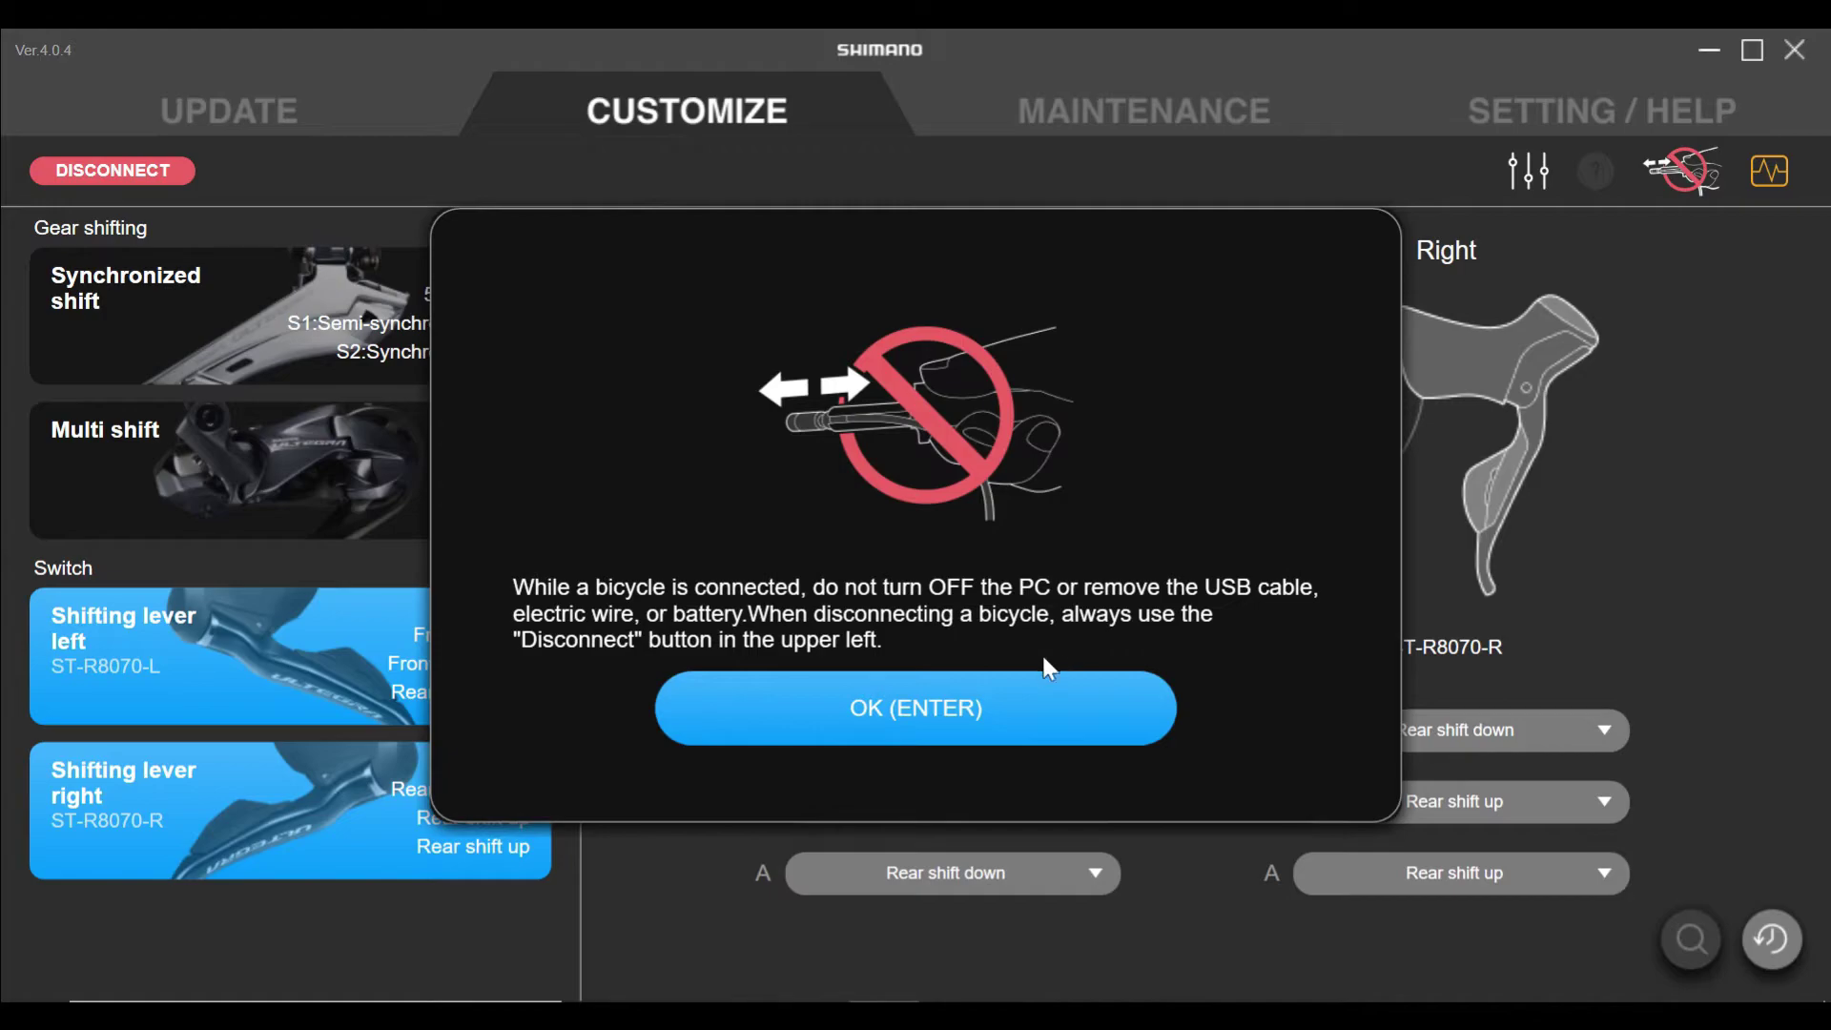
- Review left lever switches (X Front shift up, Y Front shift down, A Rear shift down), then Synchronized and Multi shift
left_click(1032, 692)
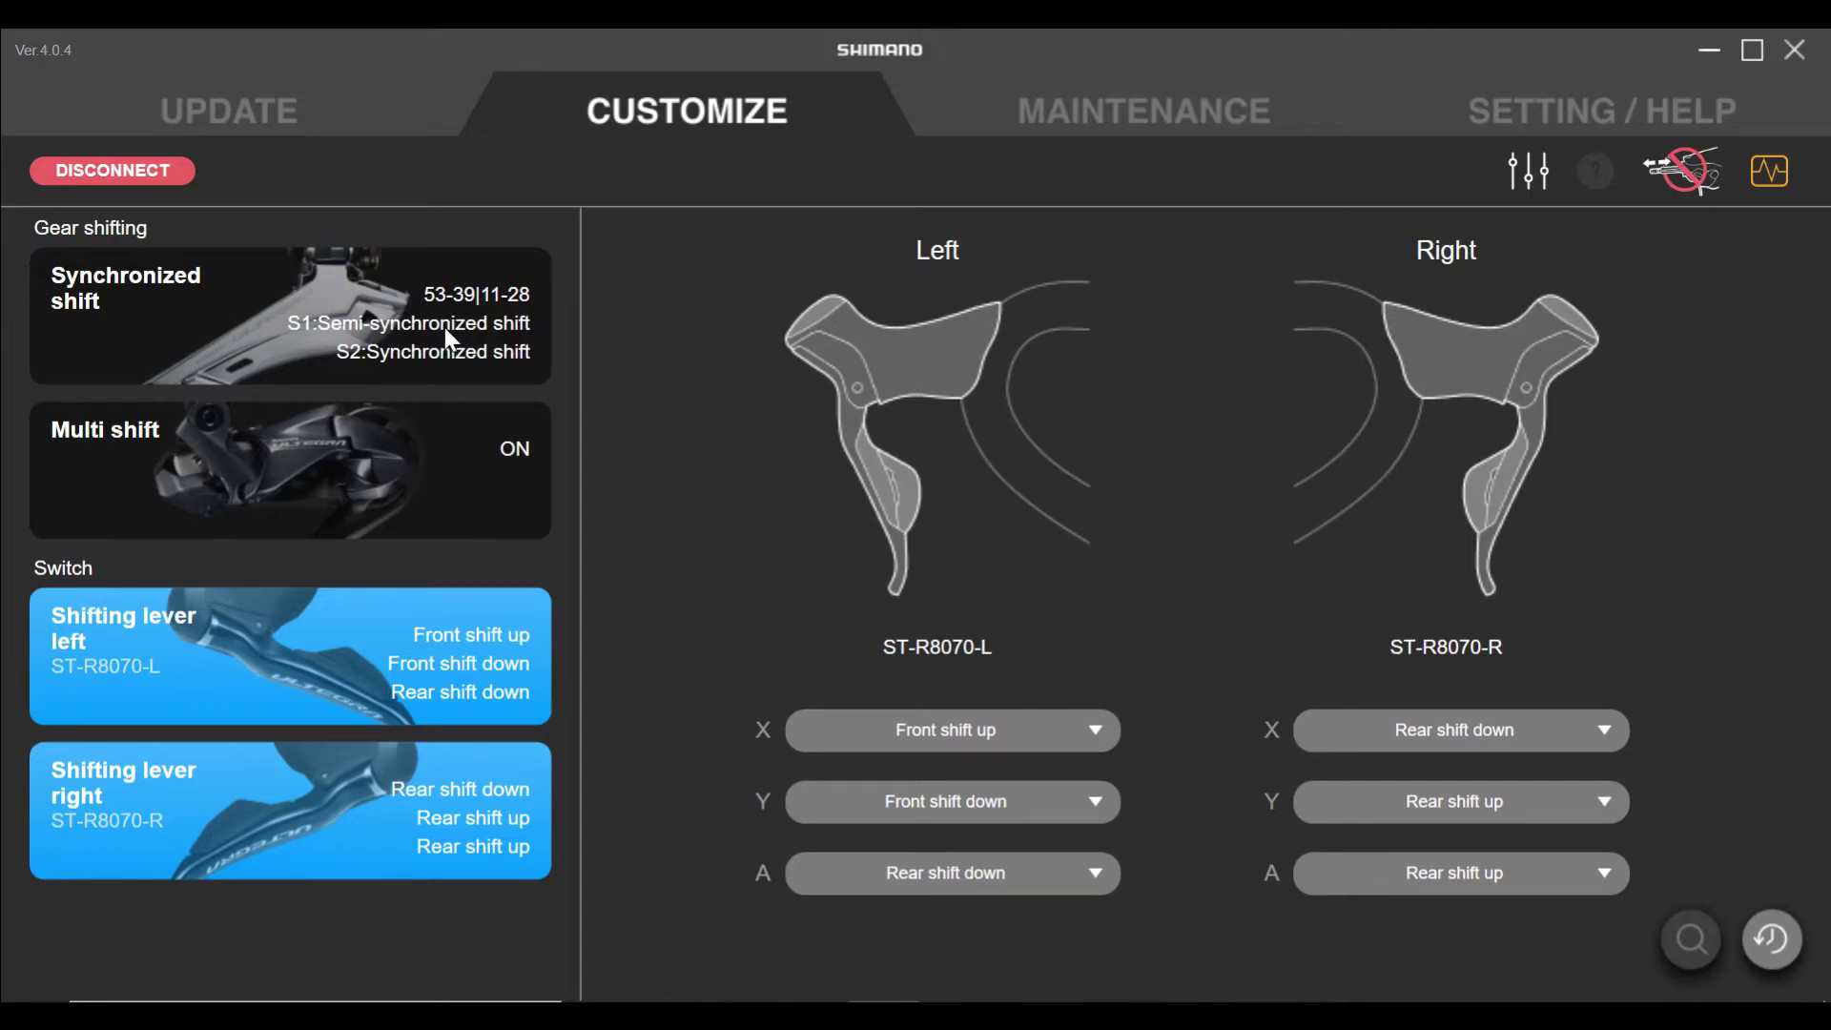
left_click(1101, 728)
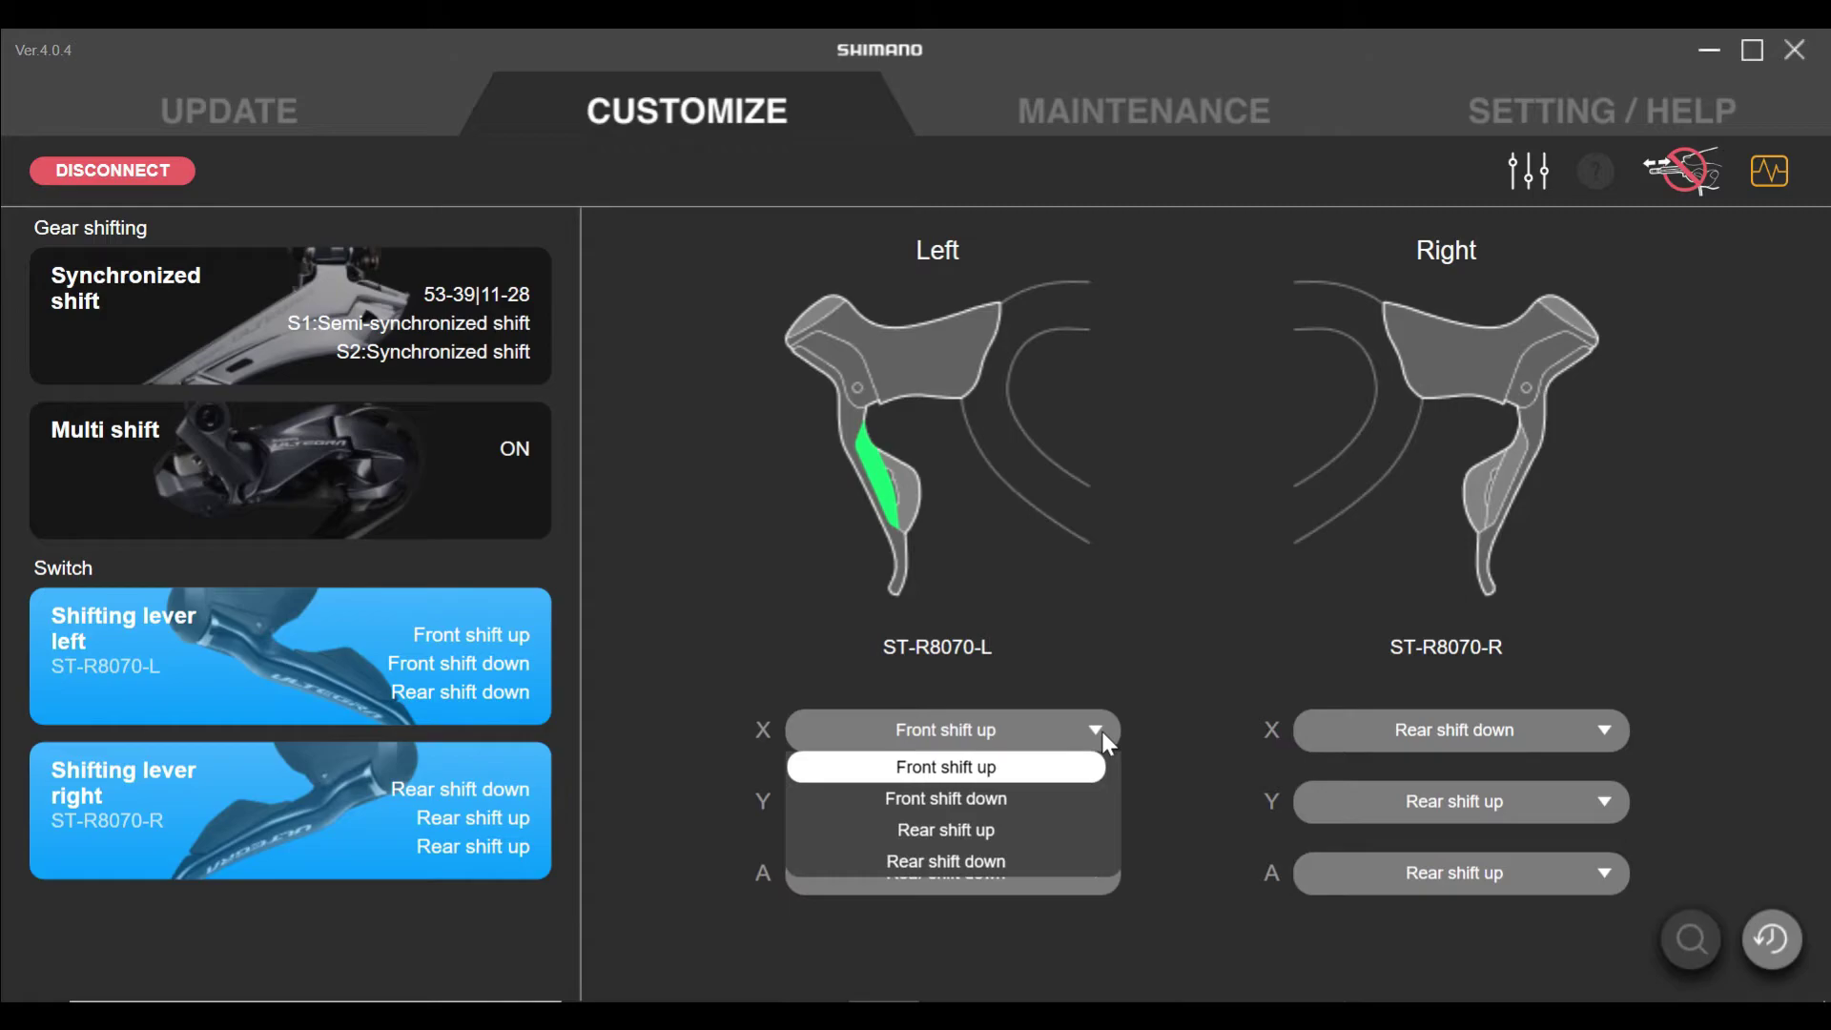
left_click(1101, 731)
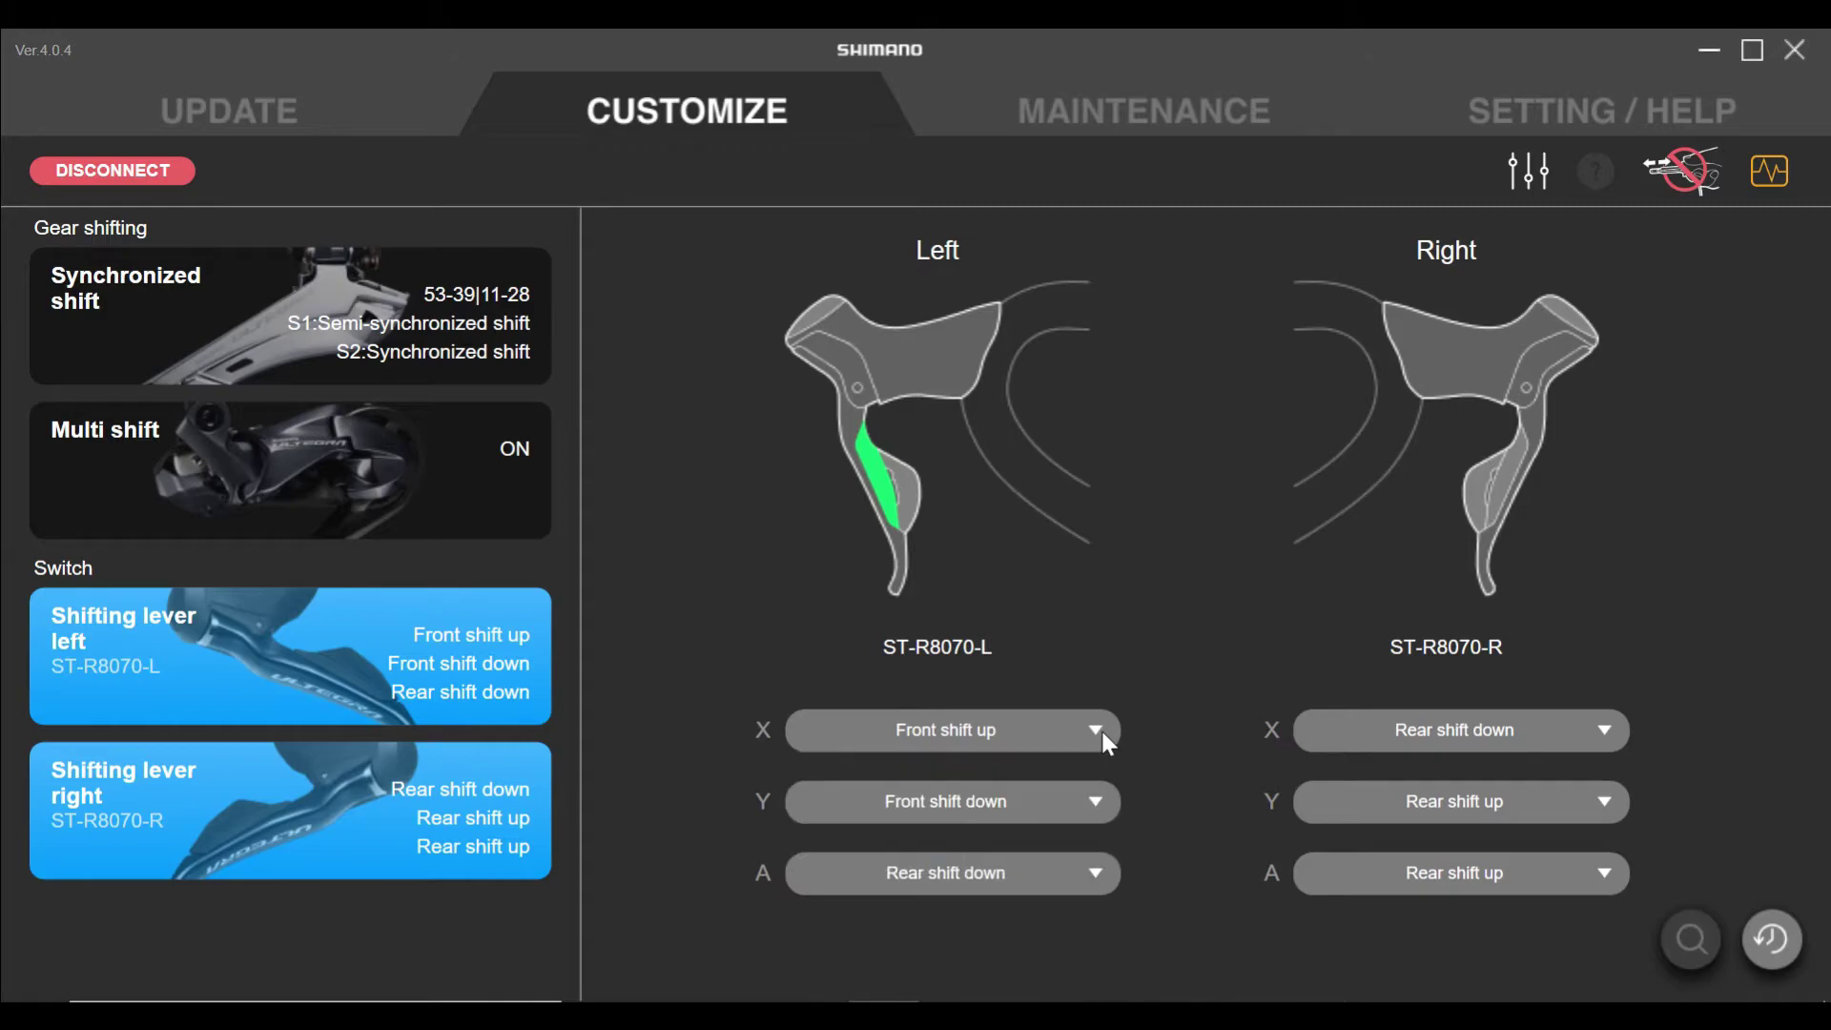
left_click(1101, 801)
left_click(1102, 801)
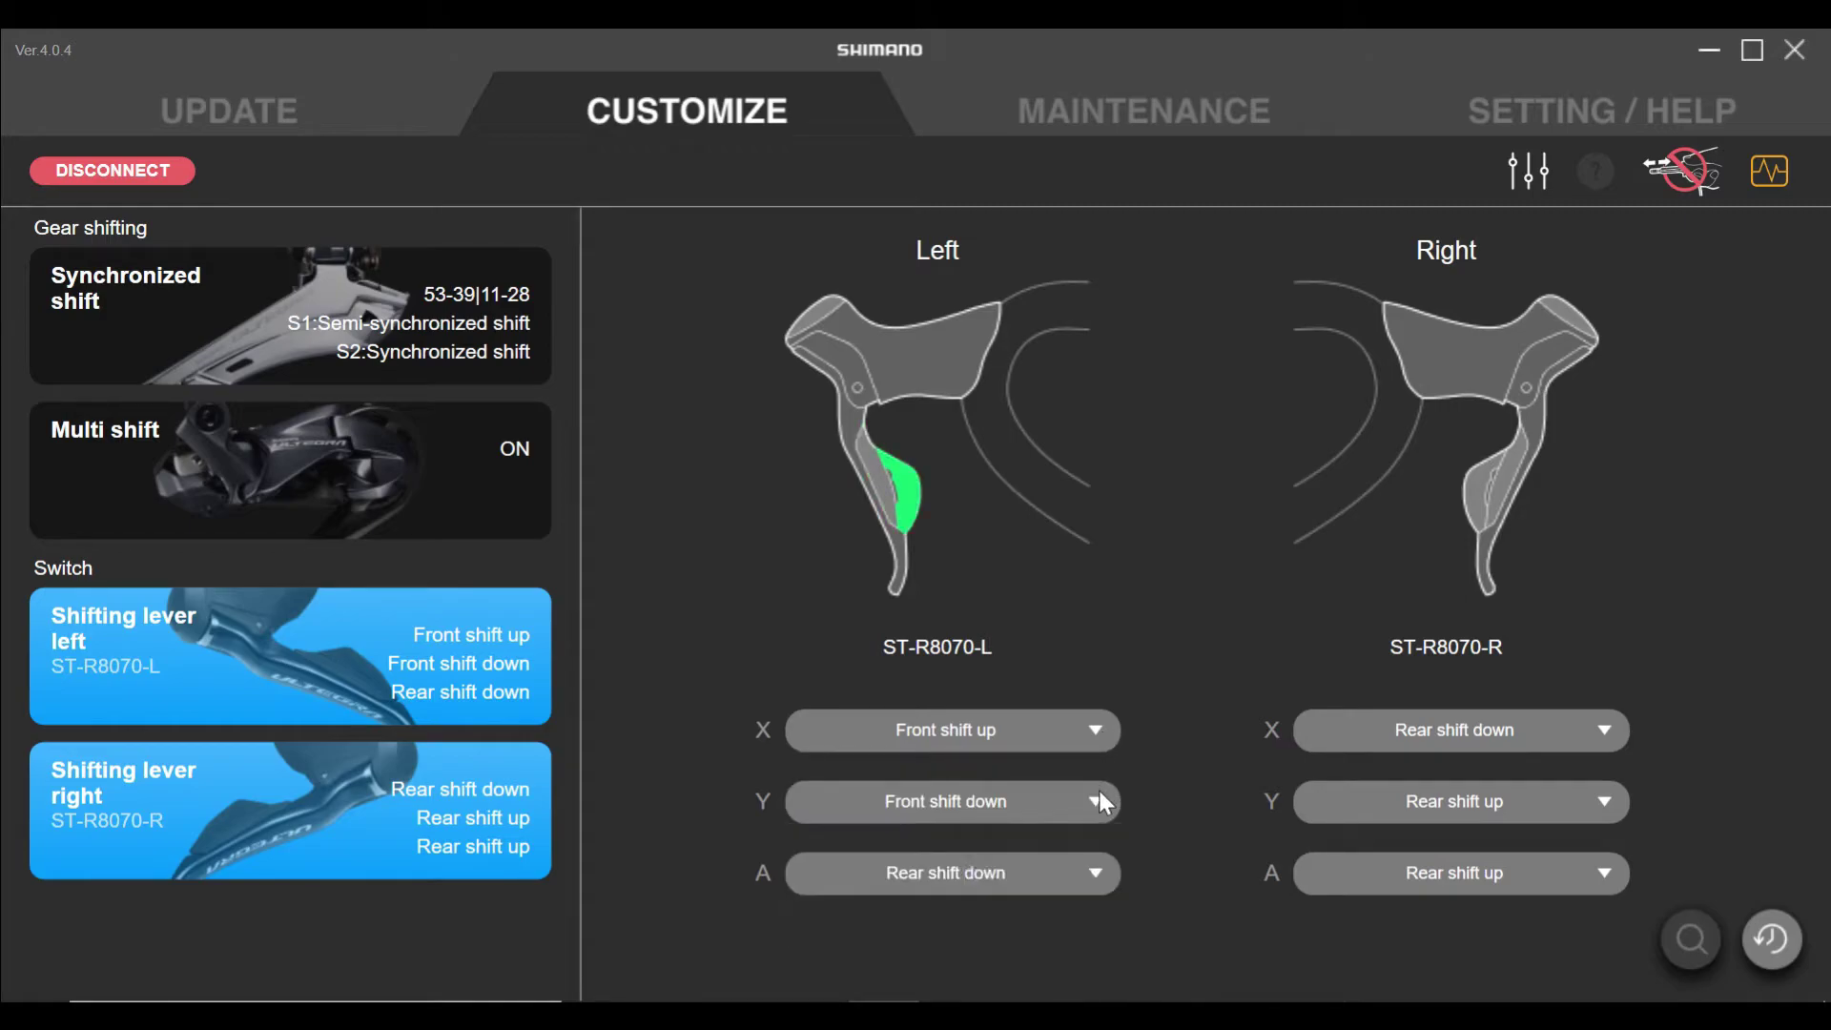
left_click(1101, 882)
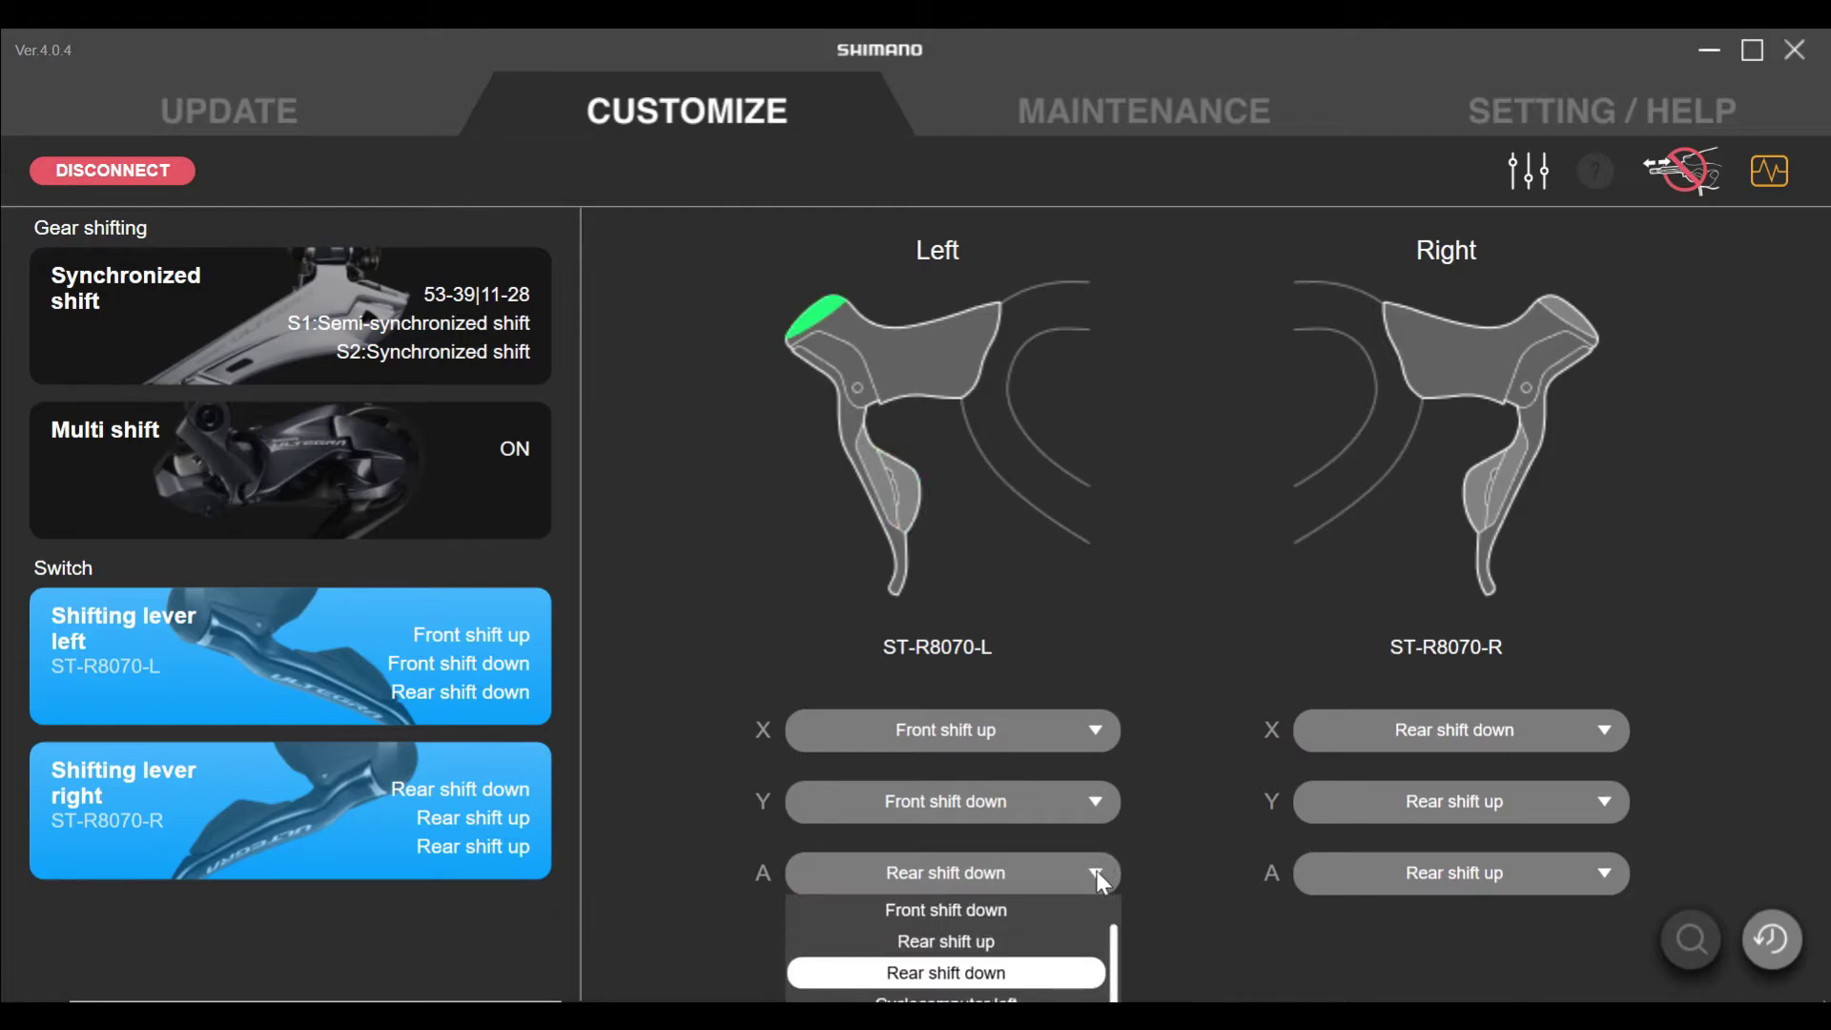
left_click(1102, 882)
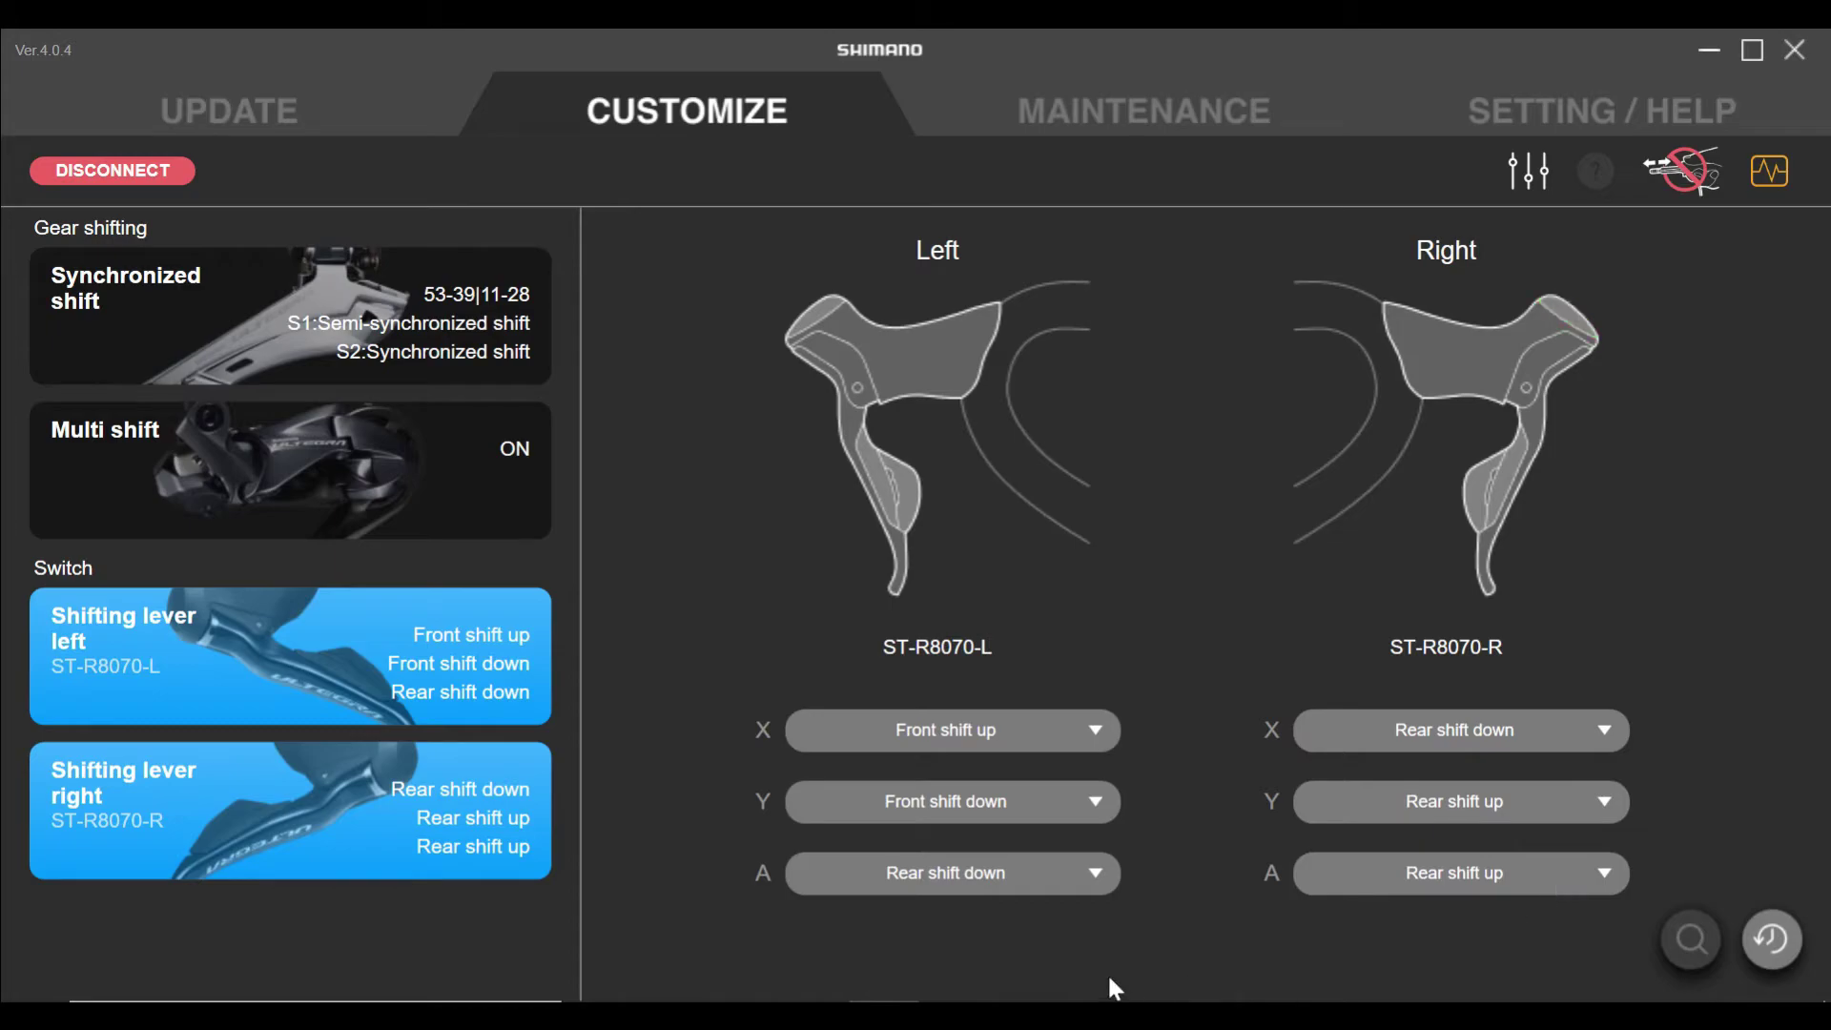
left_click(461, 301)
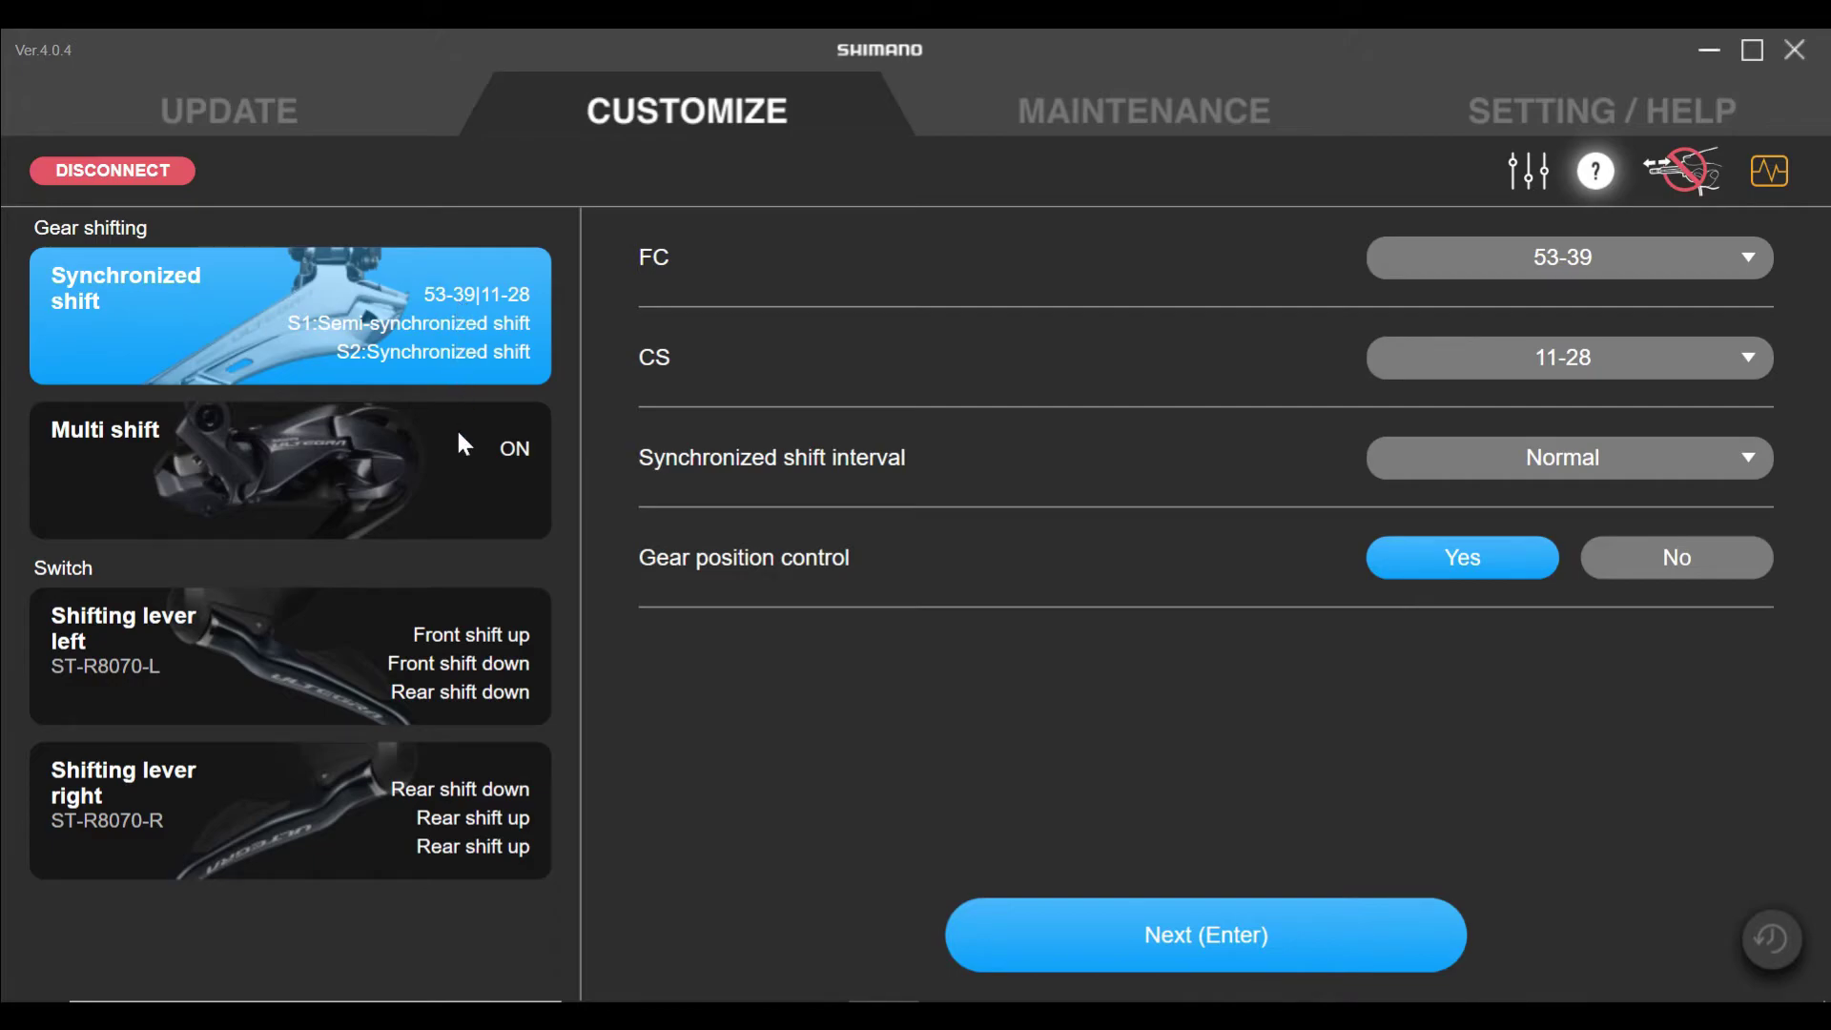
left_click(457, 457)
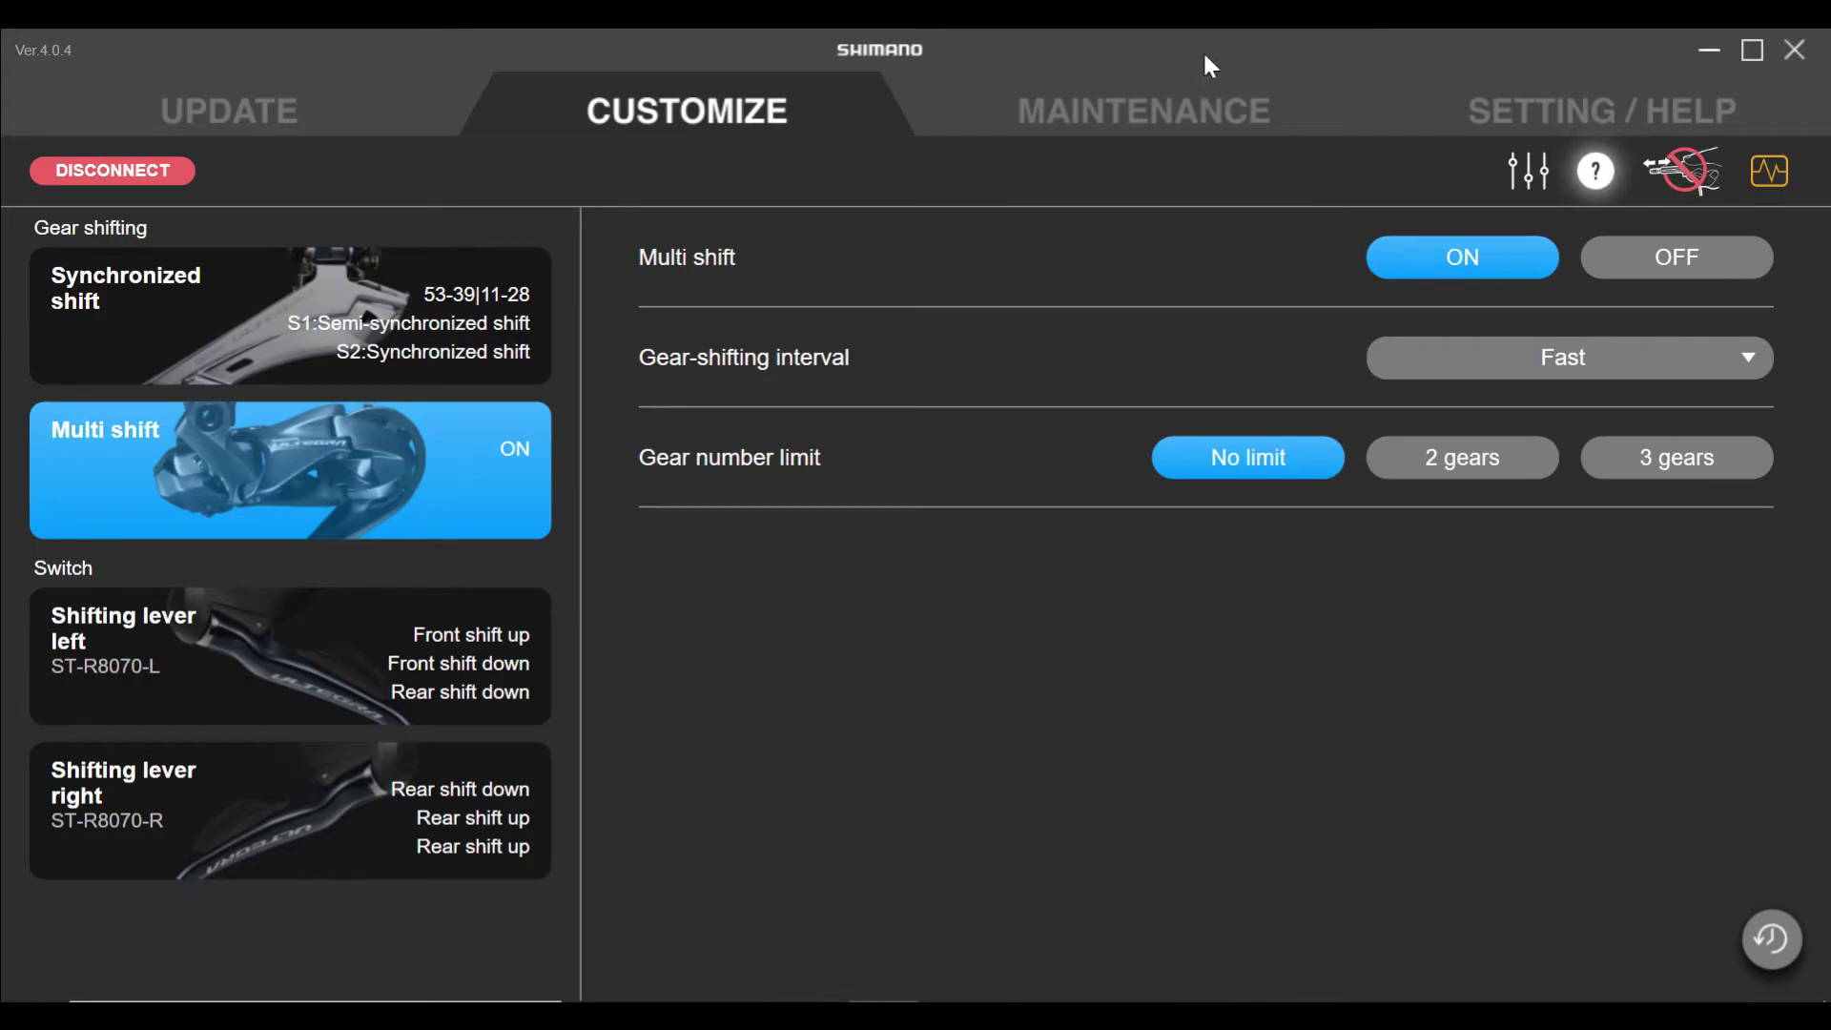
- Check Maintenance, then open Update and dismiss the RD-R8050-SS rewrite prompt without updating
left_click(1187, 110)
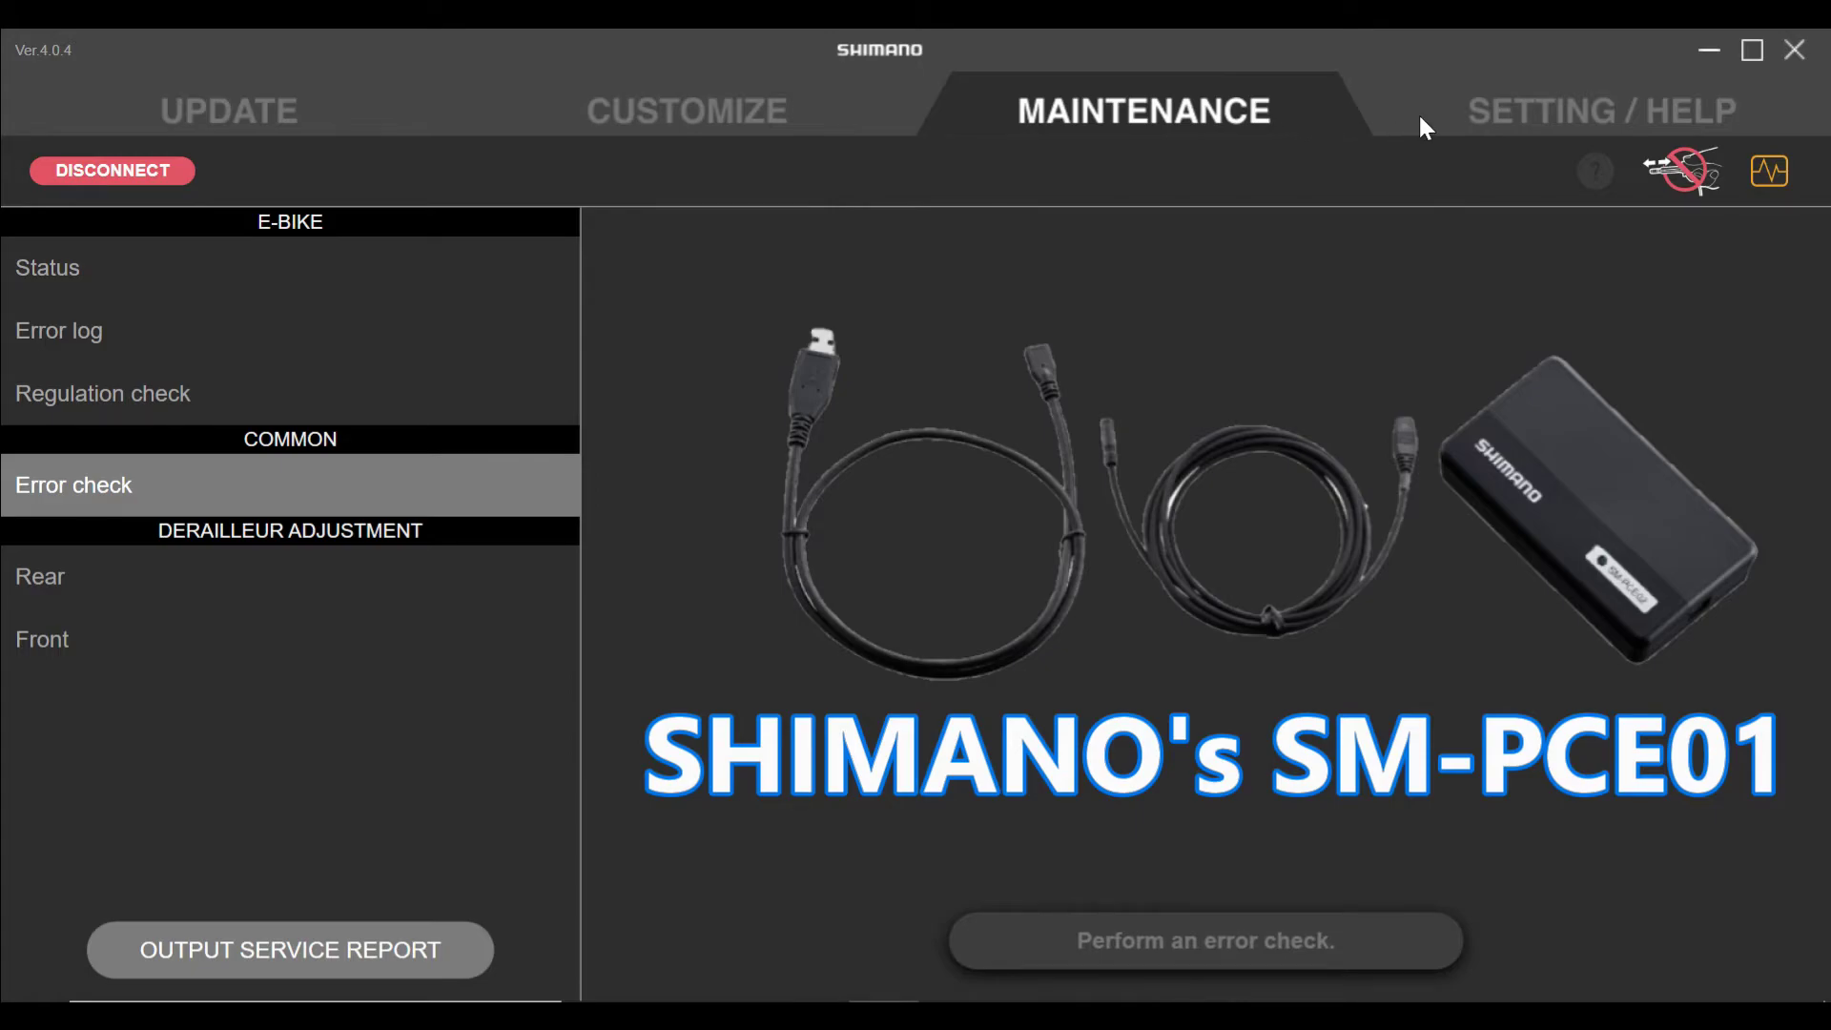
left_click(1509, 115)
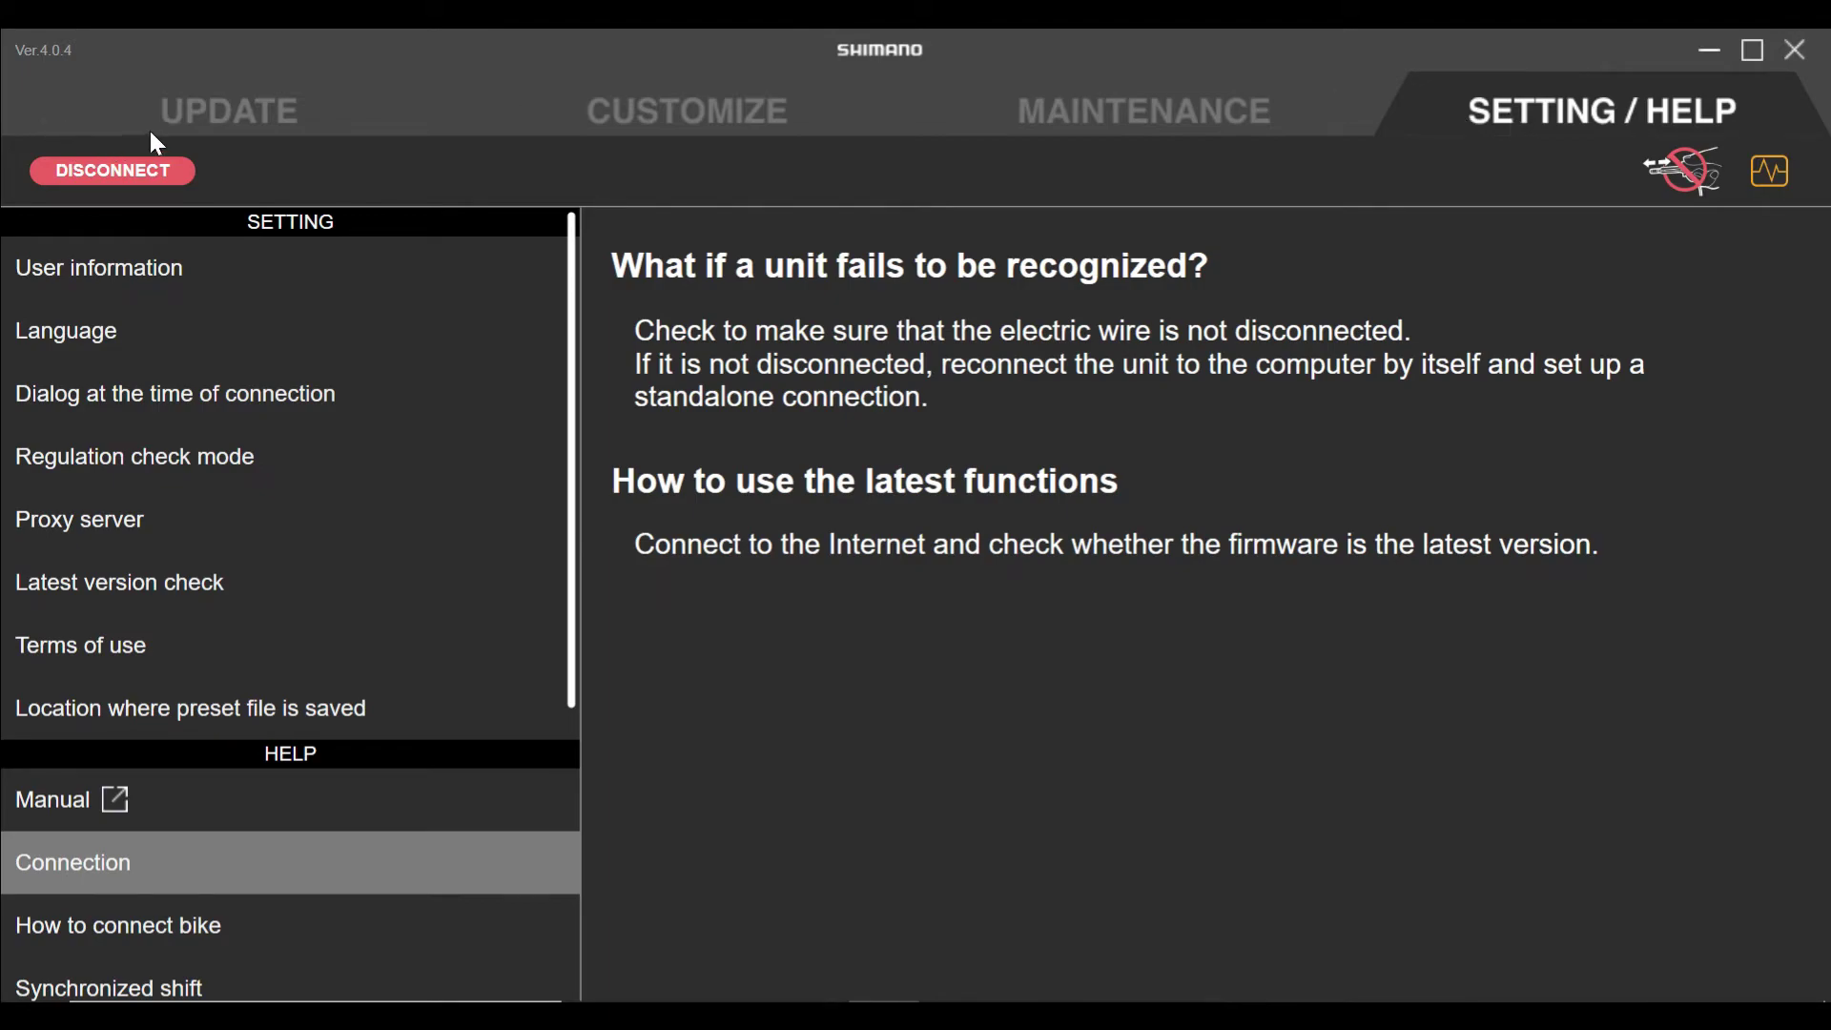
left_click(212, 118)
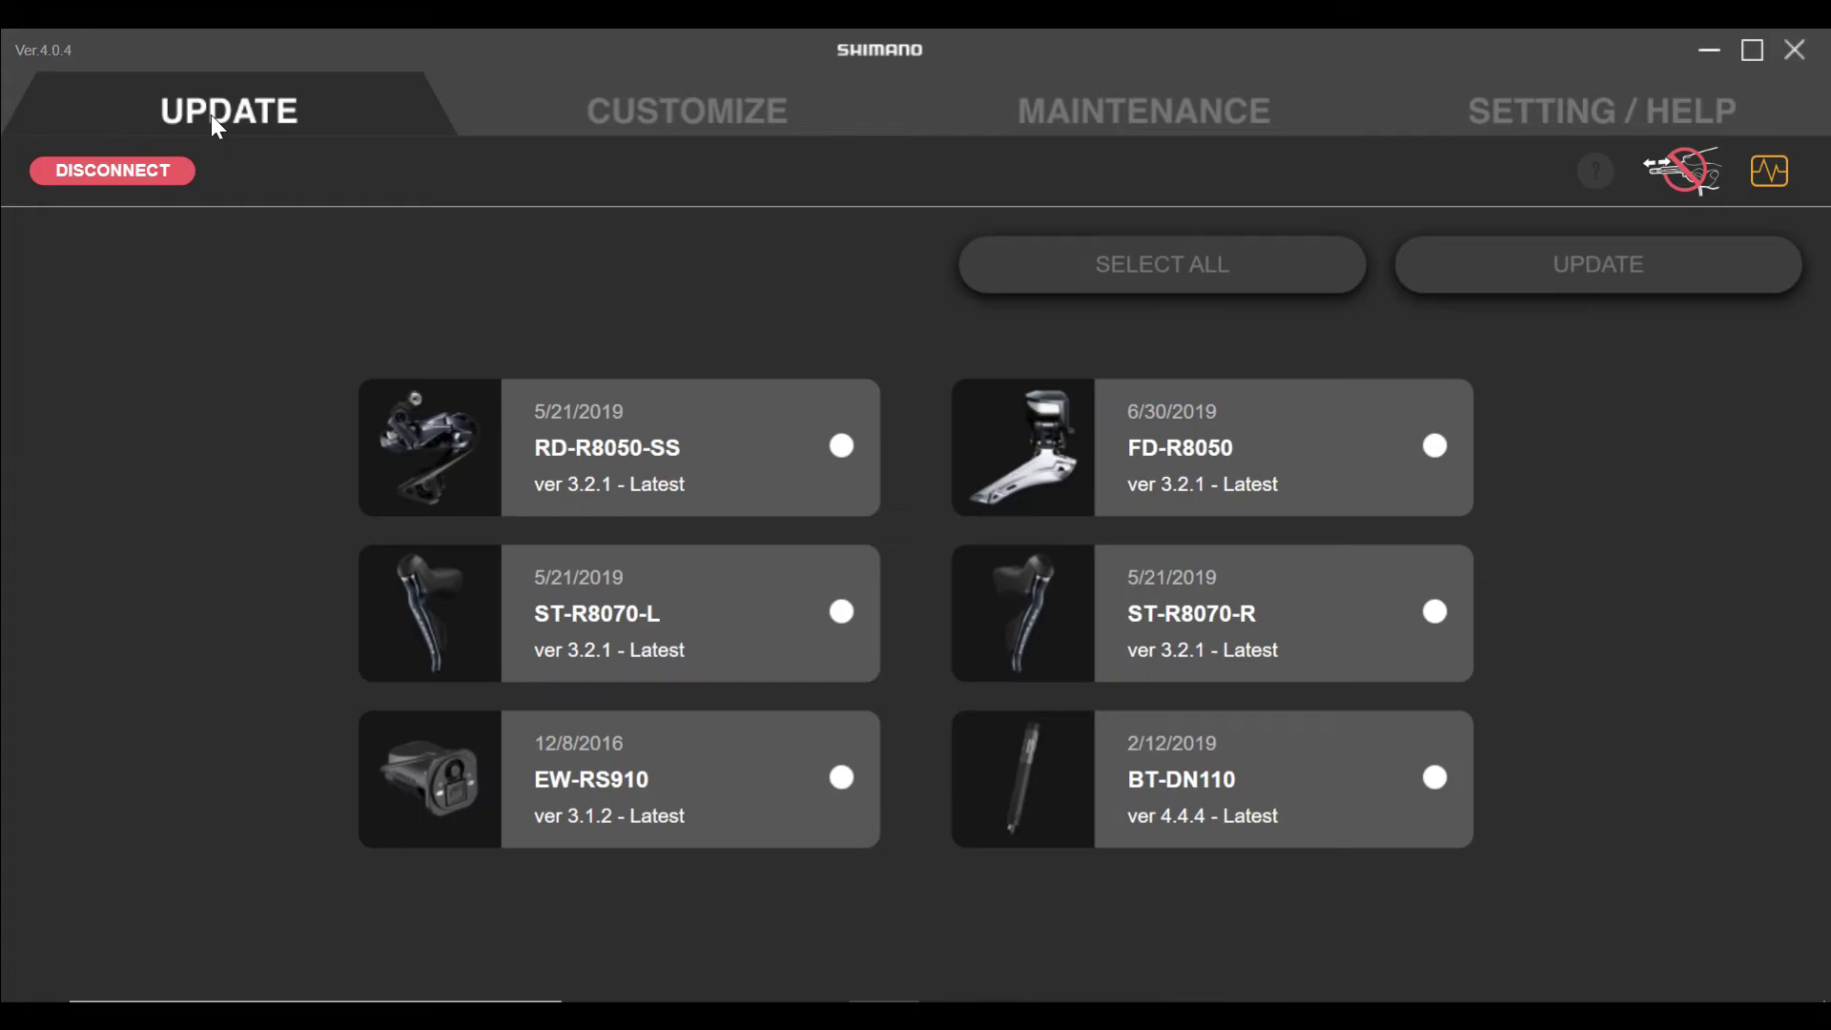
left_click(776, 449)
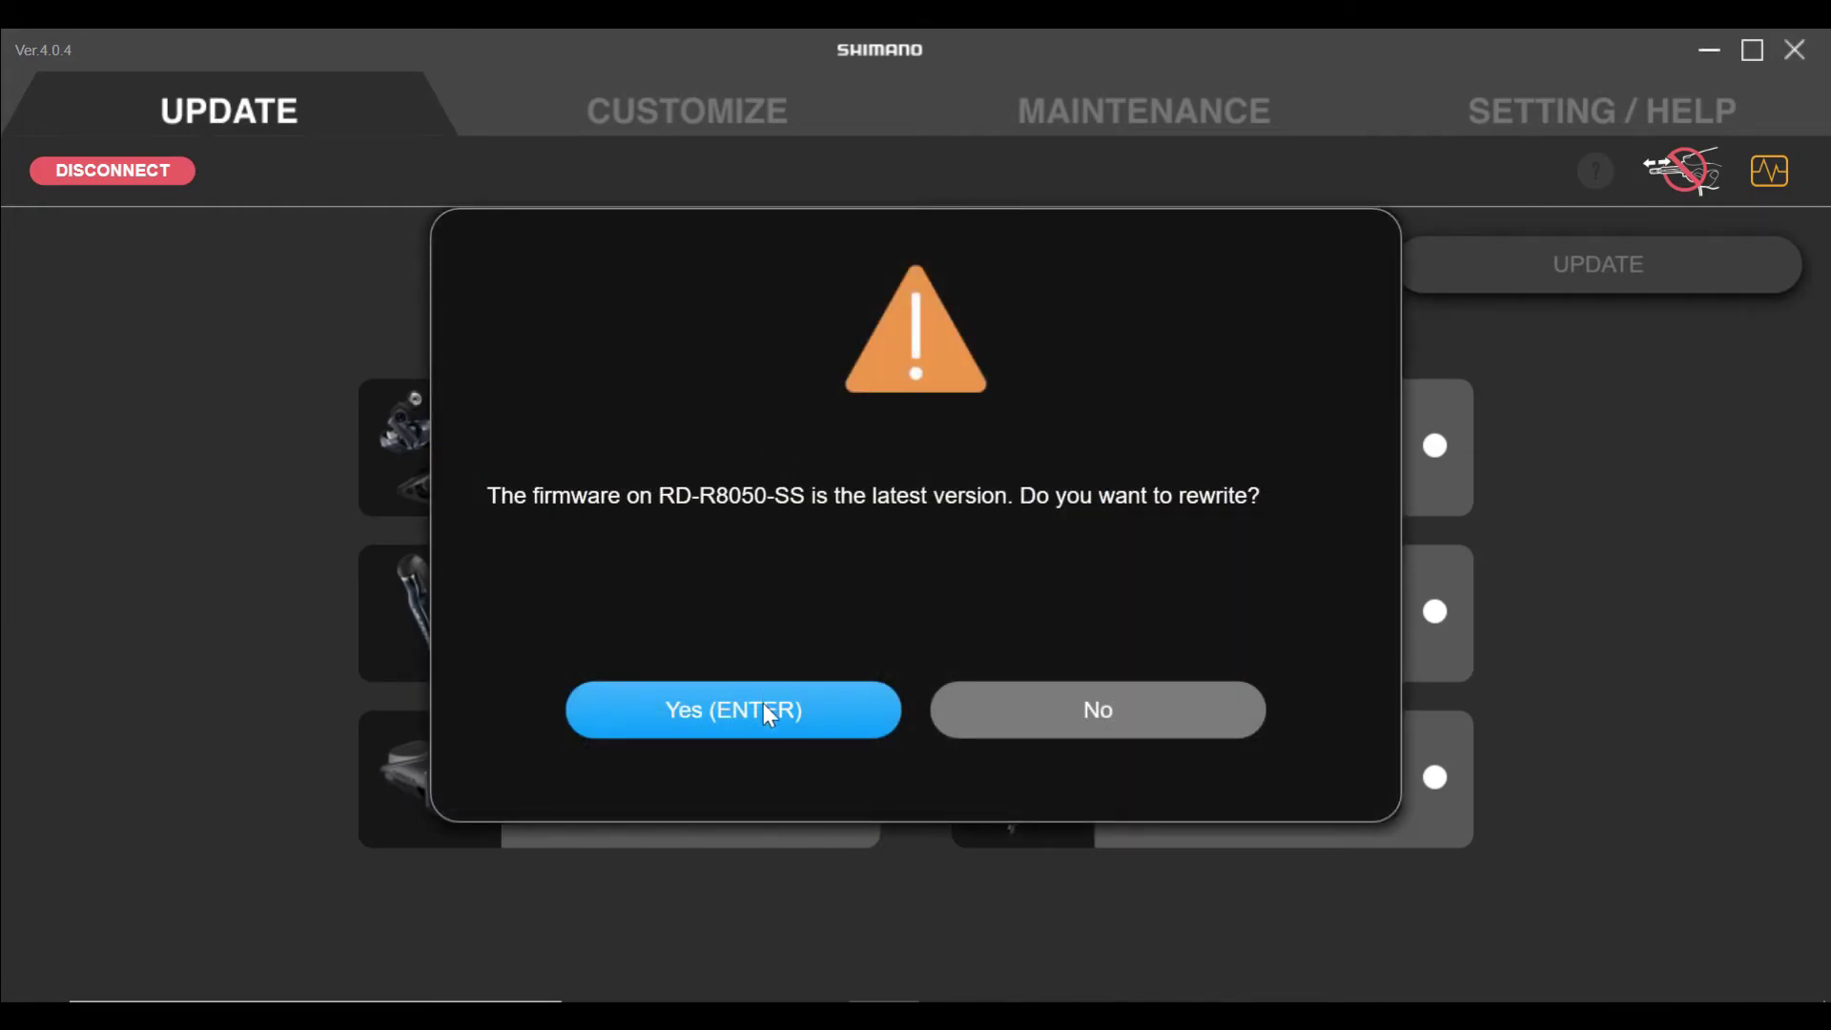
left_click(954, 729)
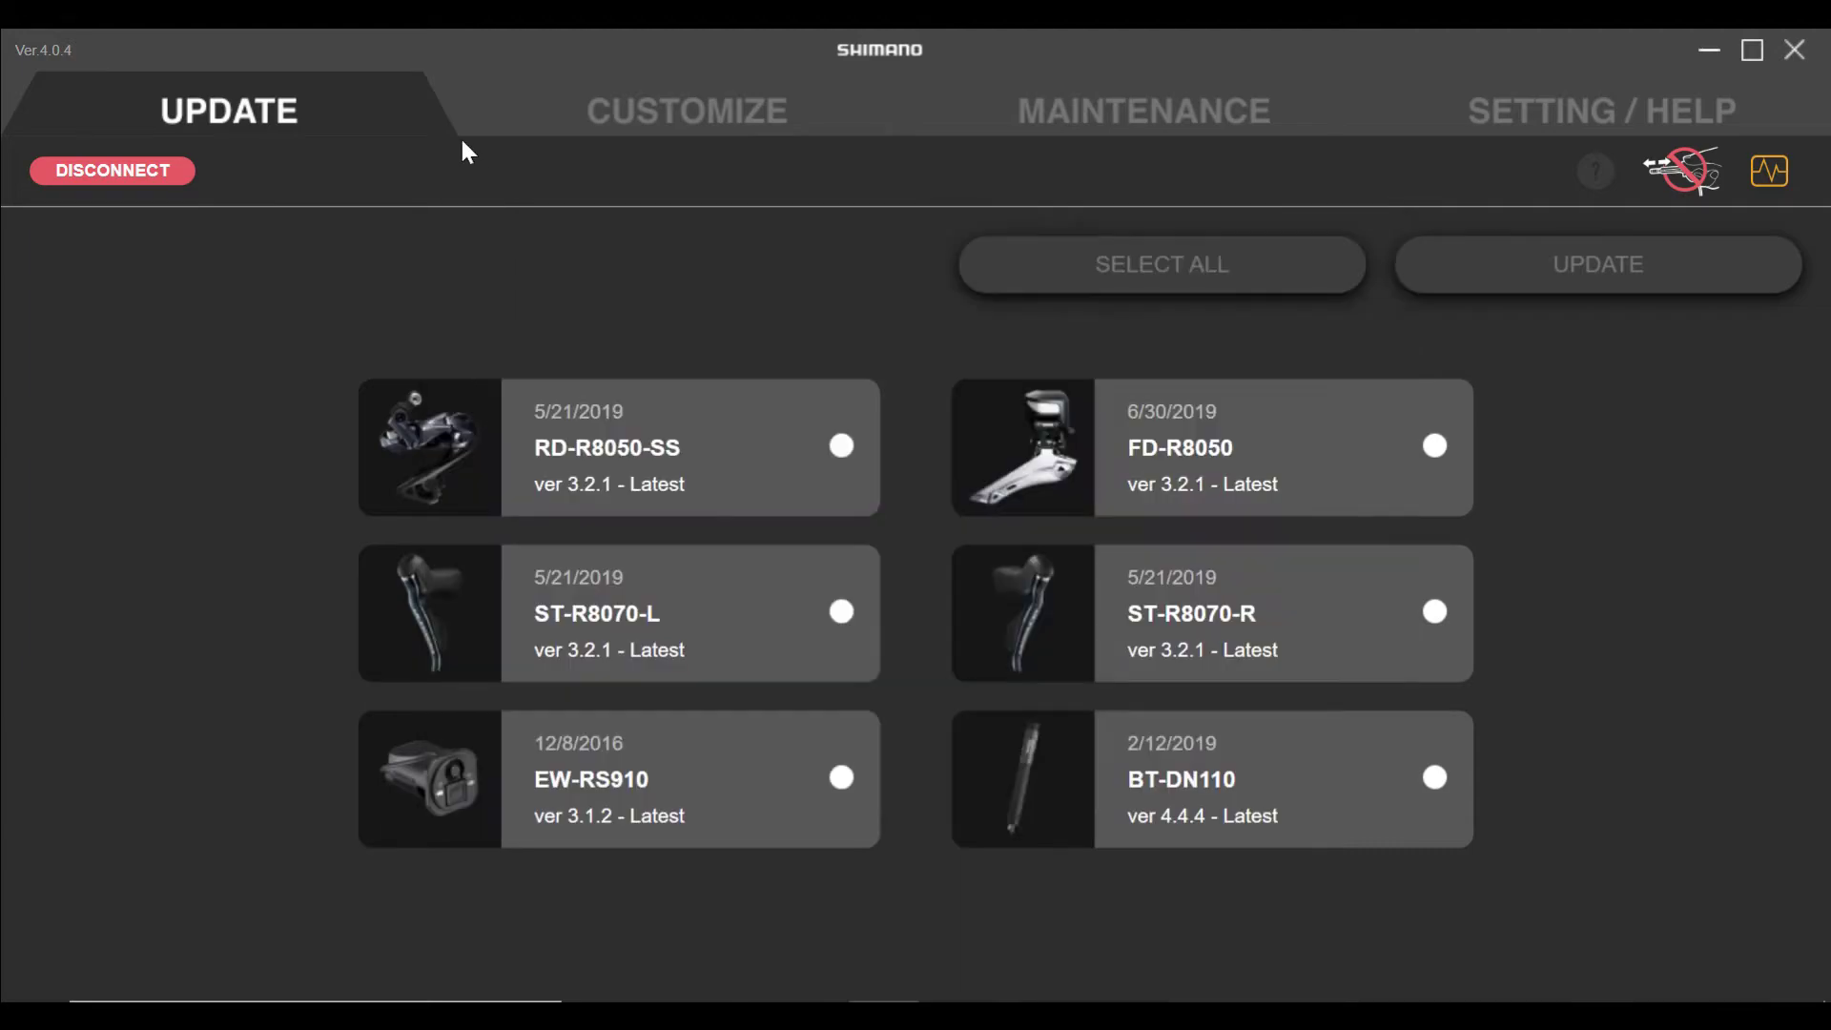
- Disconnect the bike and open the Di2 ROAD bike menu in version 3.4.5
left_click(141, 170)
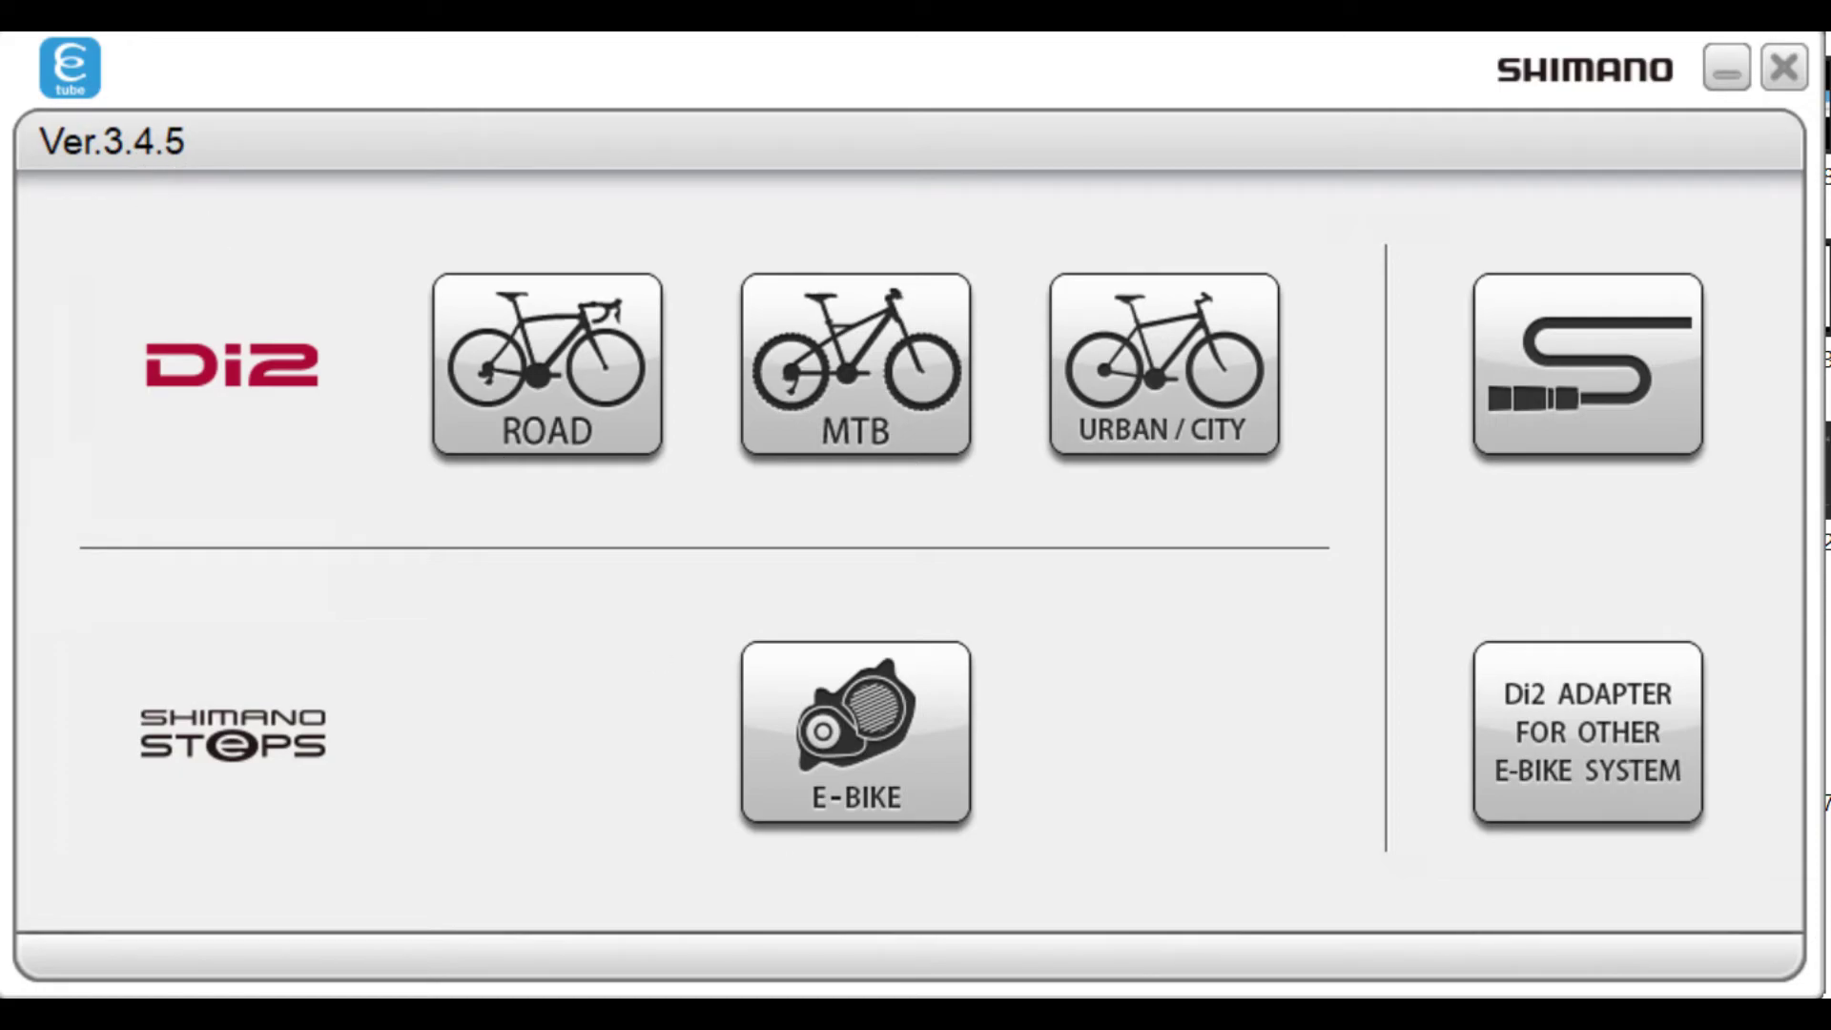
left_click(546, 425)
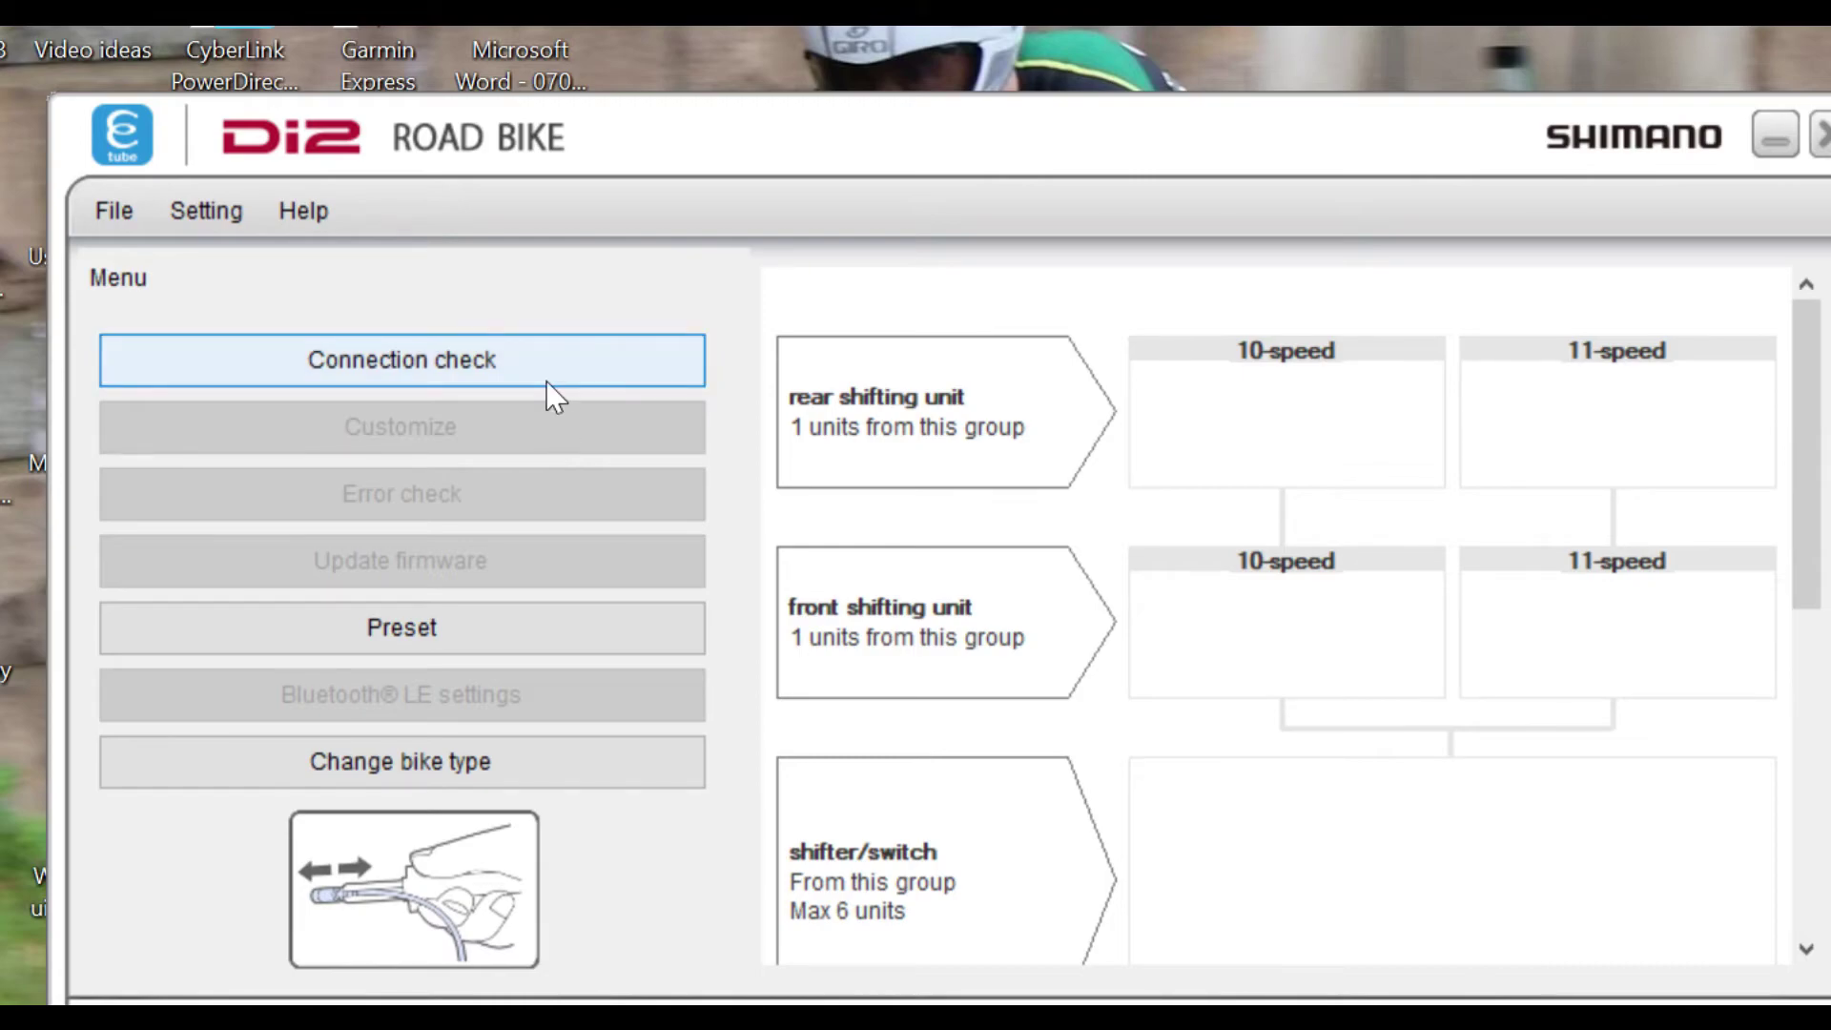
- Run the connection check, acknowledge the charging notice, and recognise all six units
left_click(545, 381)
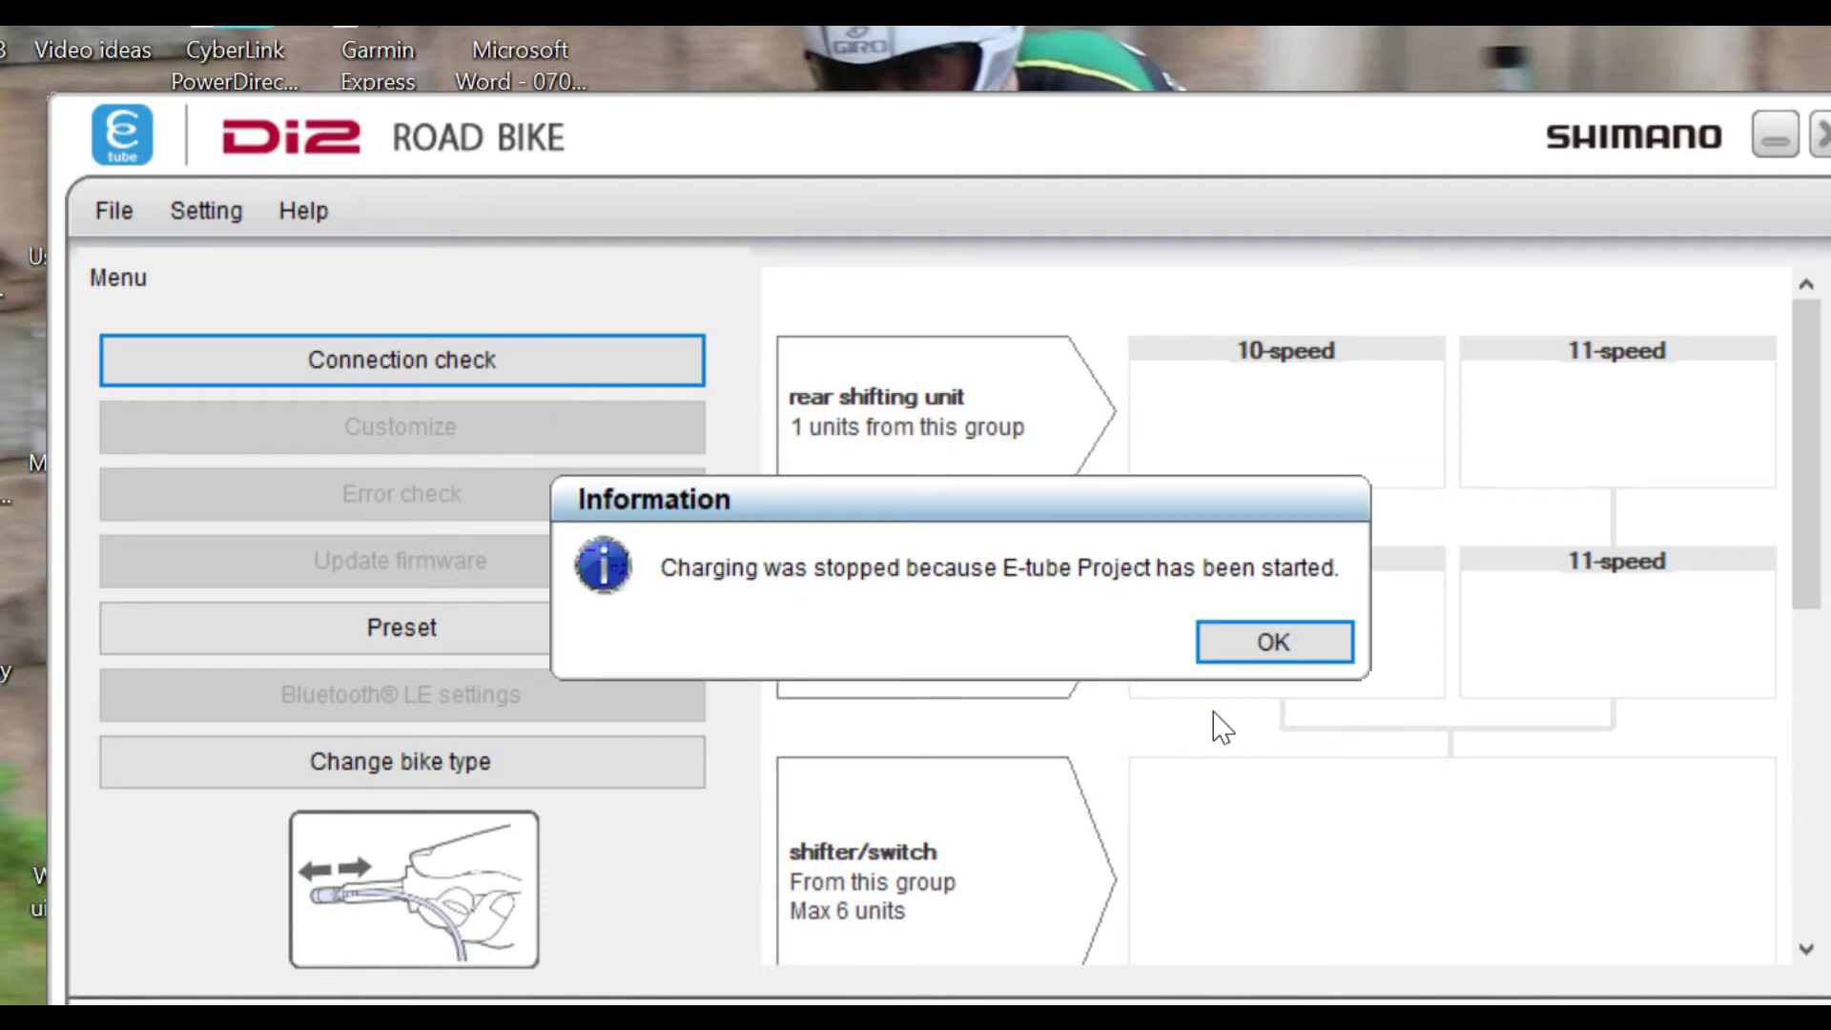
left_click(1257, 653)
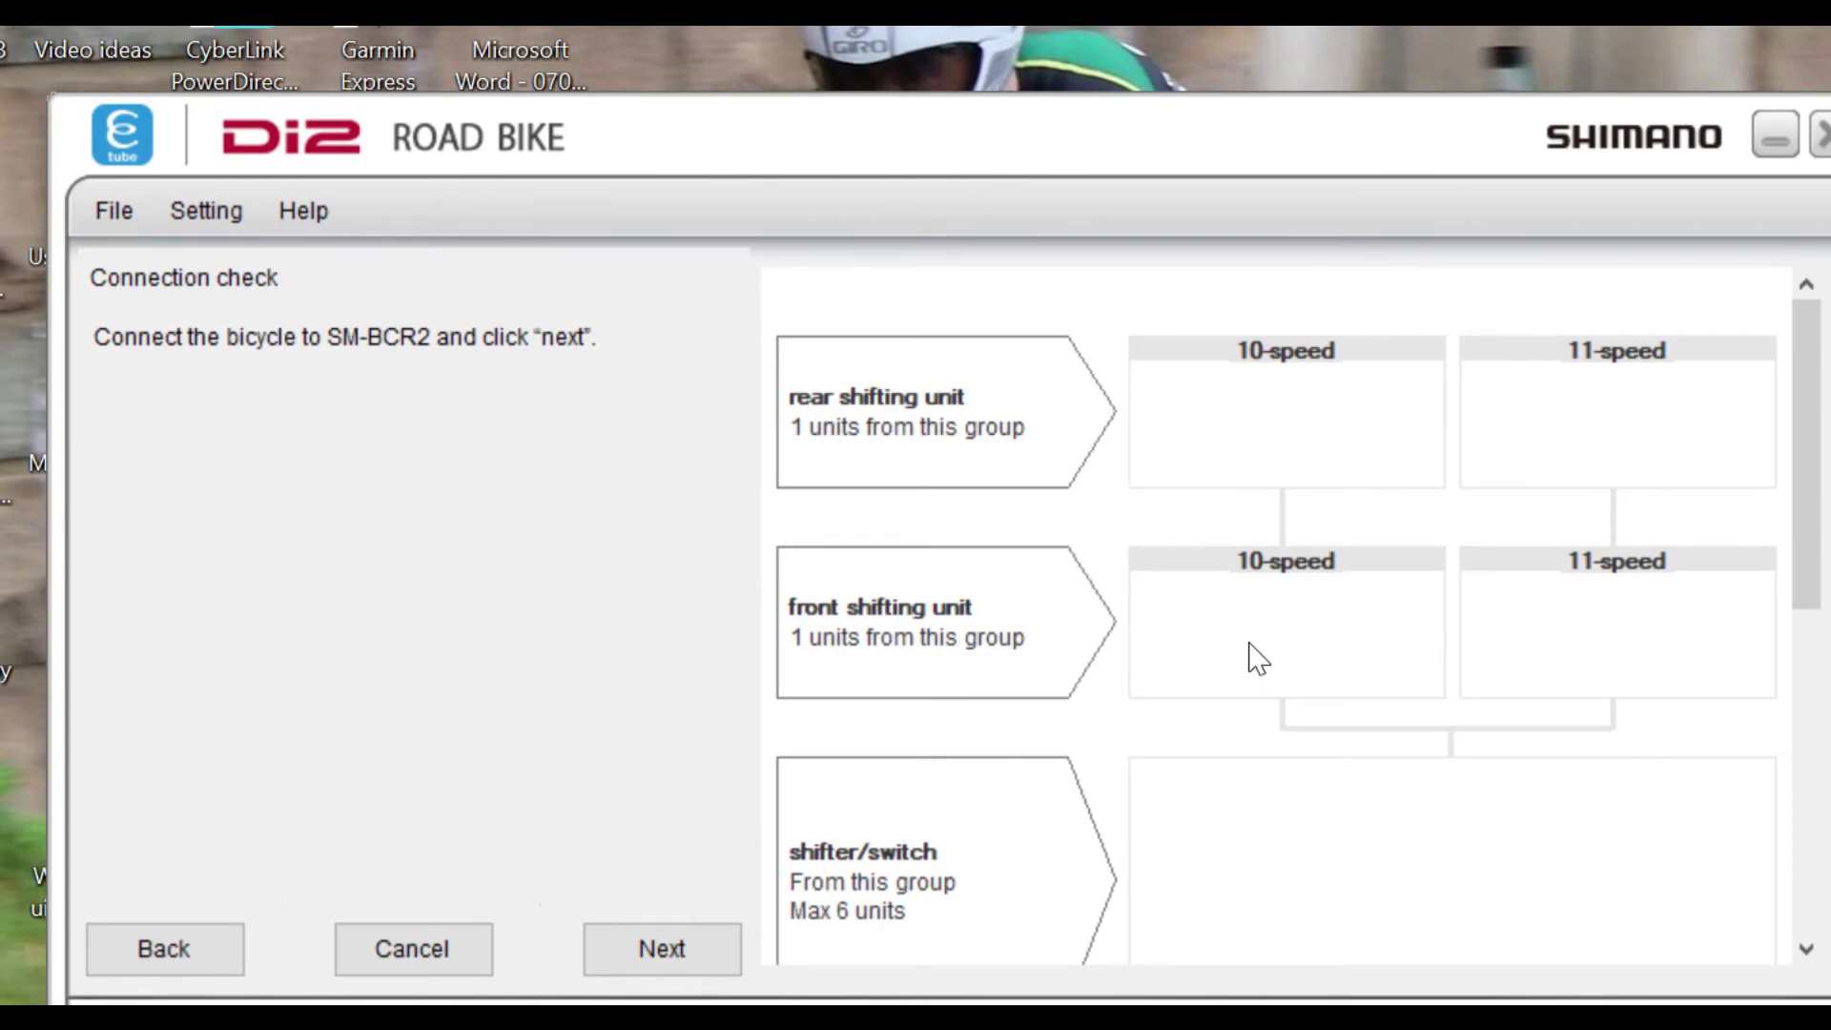
left_click(647, 973)
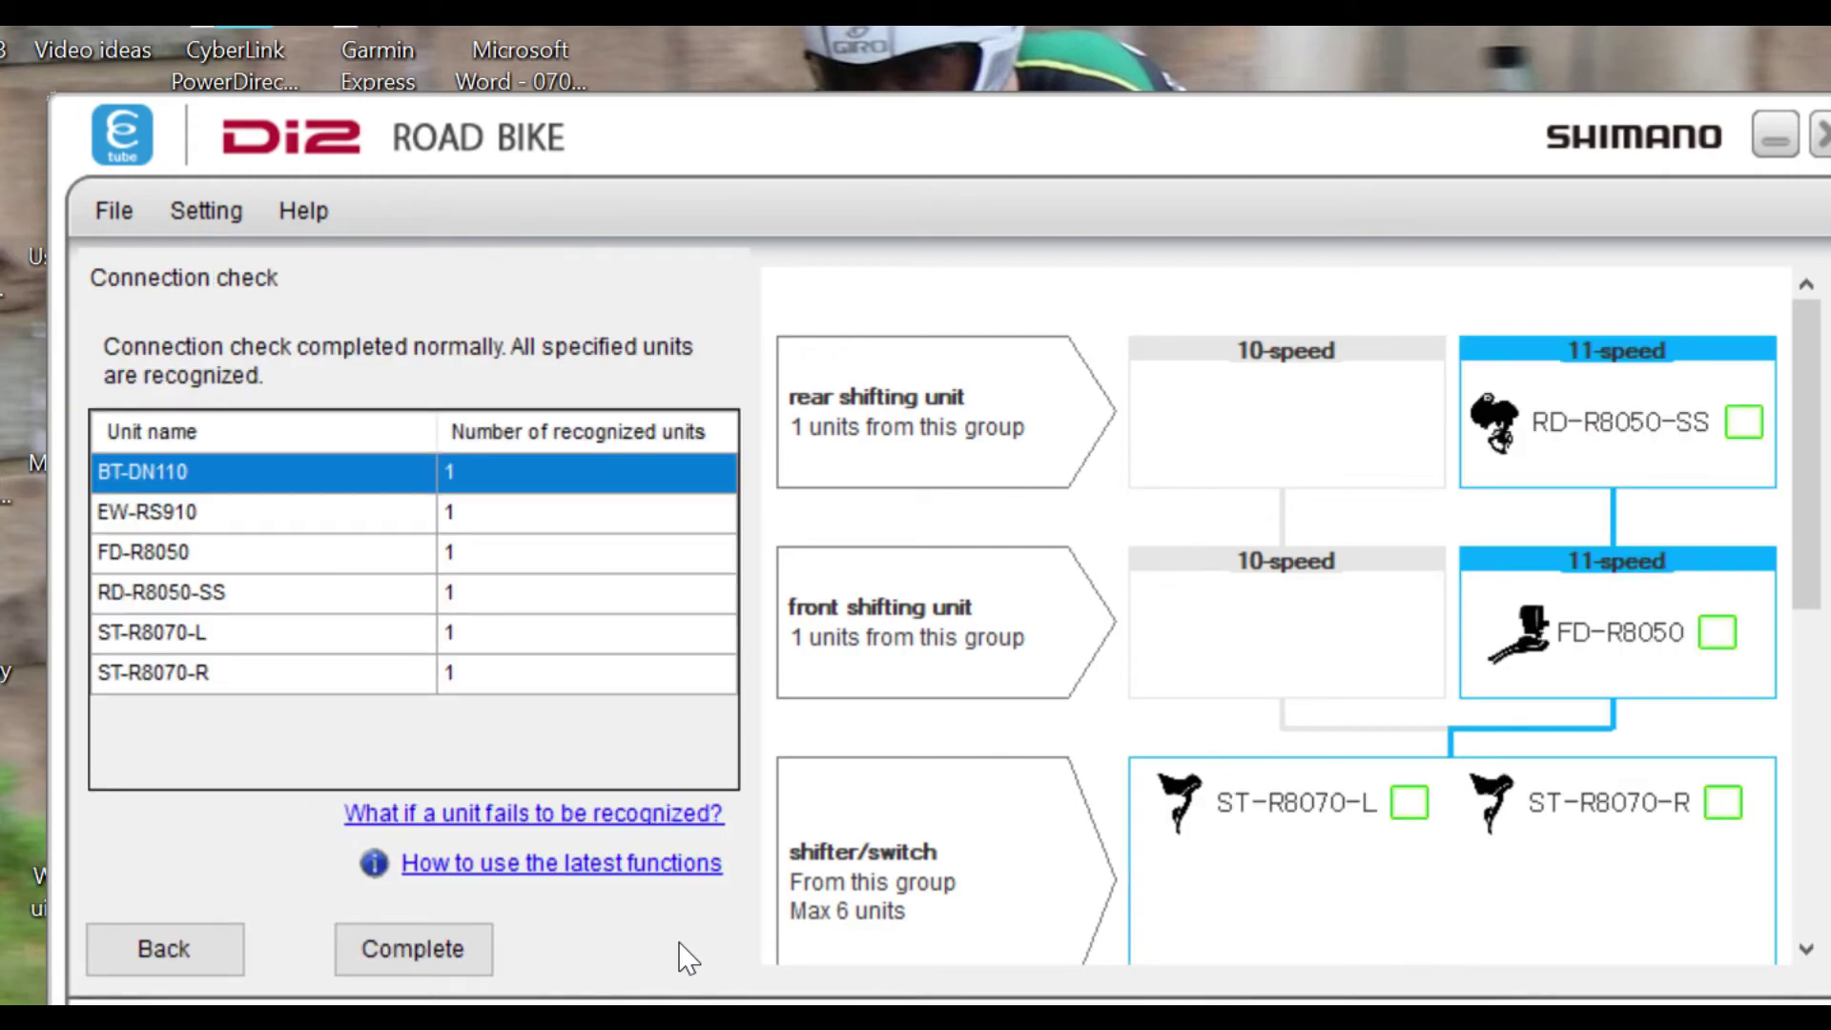
- Finish the check, then view Switch setting and Front derailleur adjustment in Customize, cancelling both
left_click(427, 954)
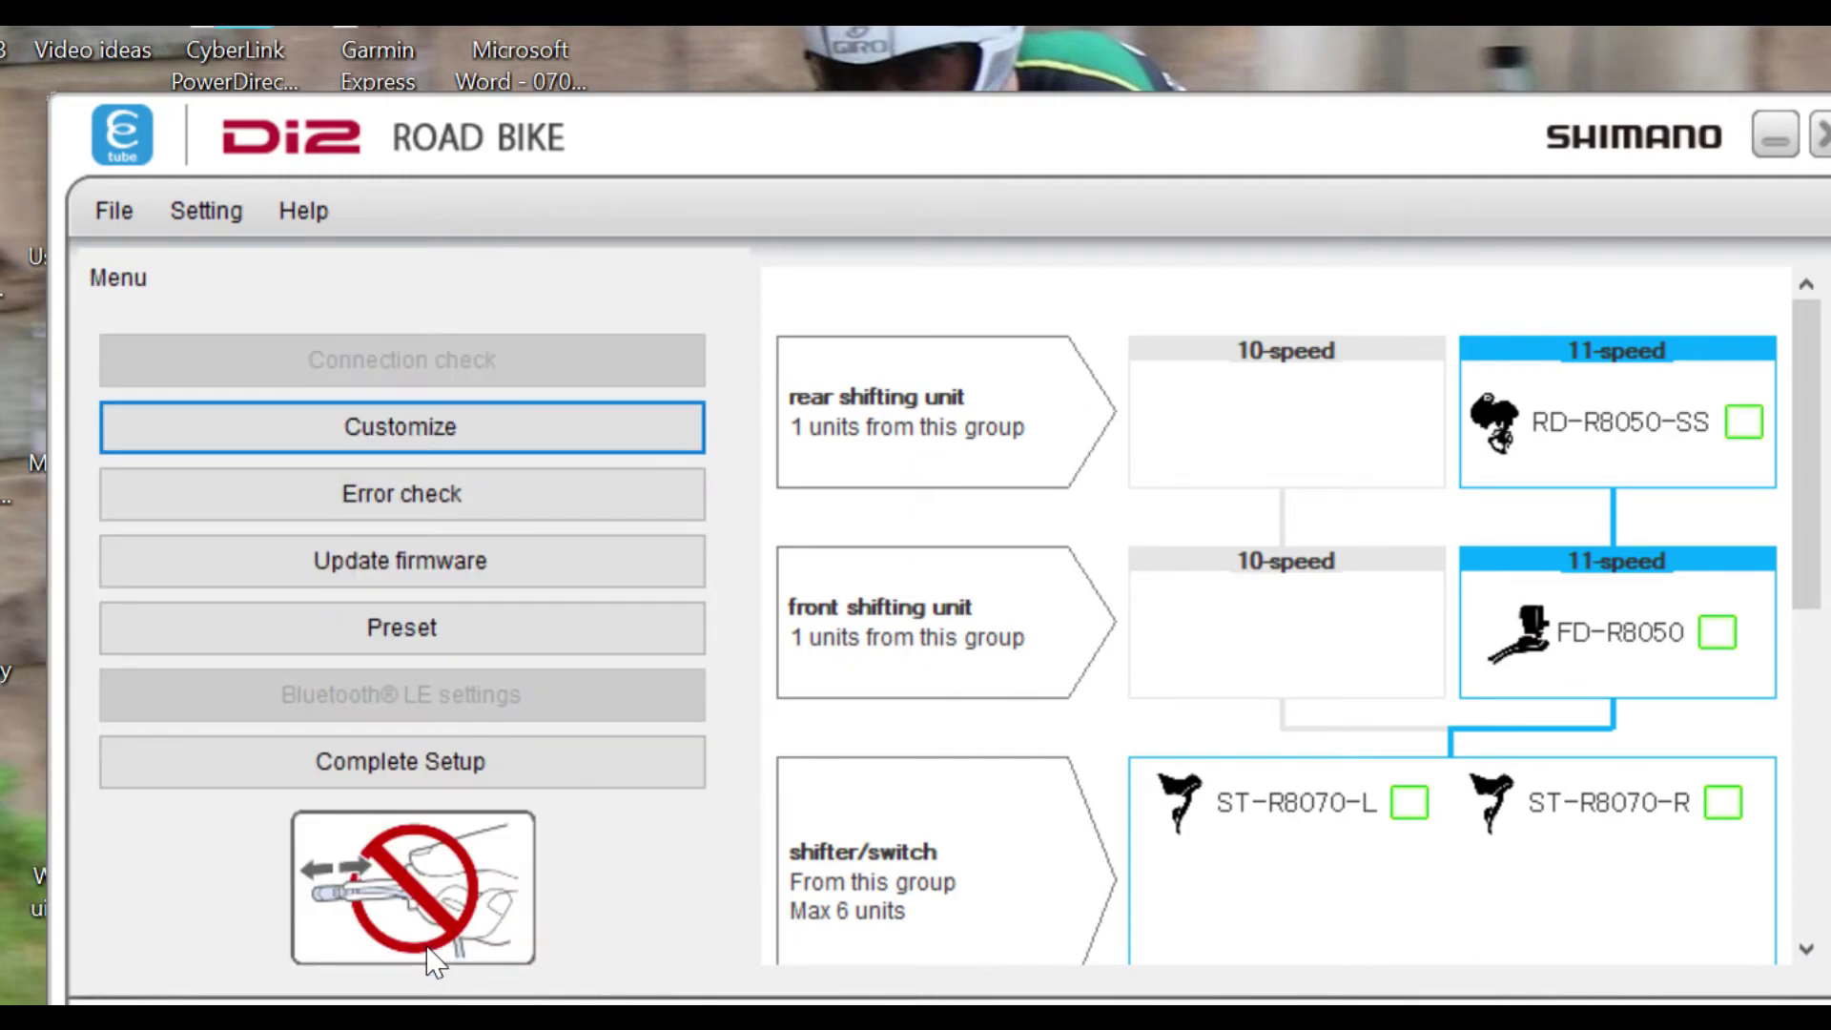
left_click(489, 431)
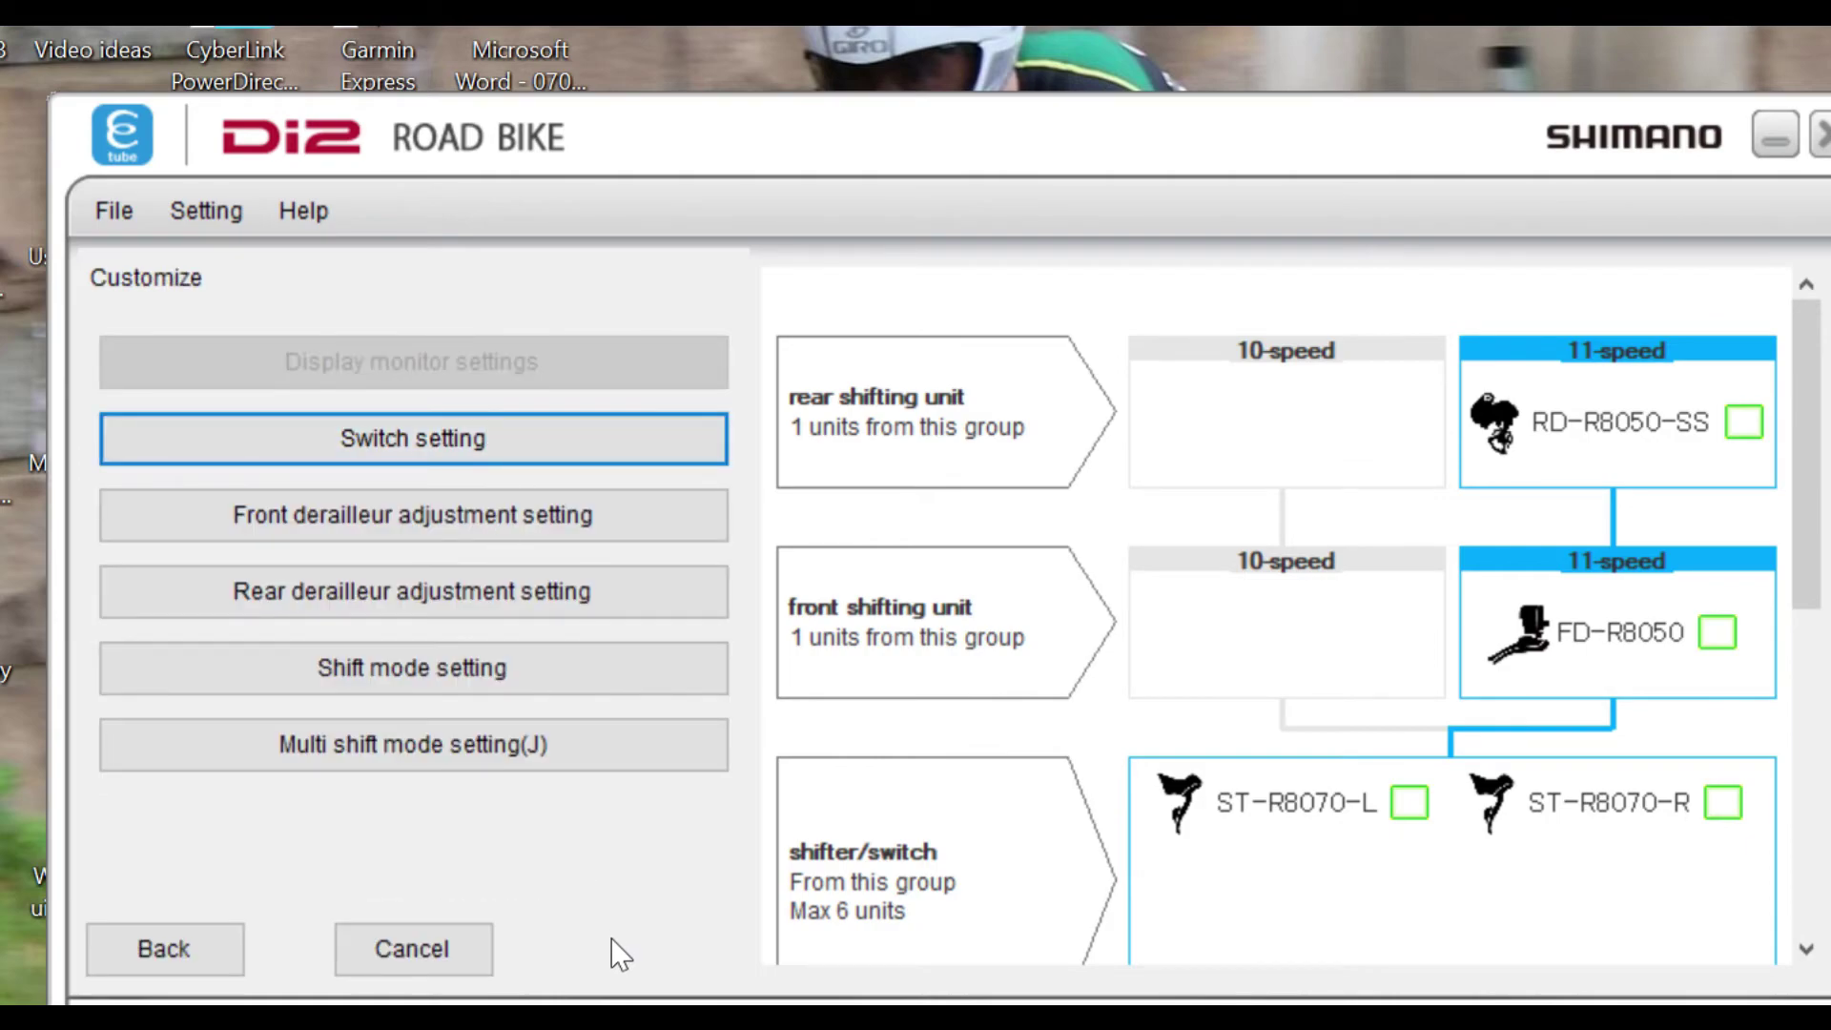
left_click(528, 450)
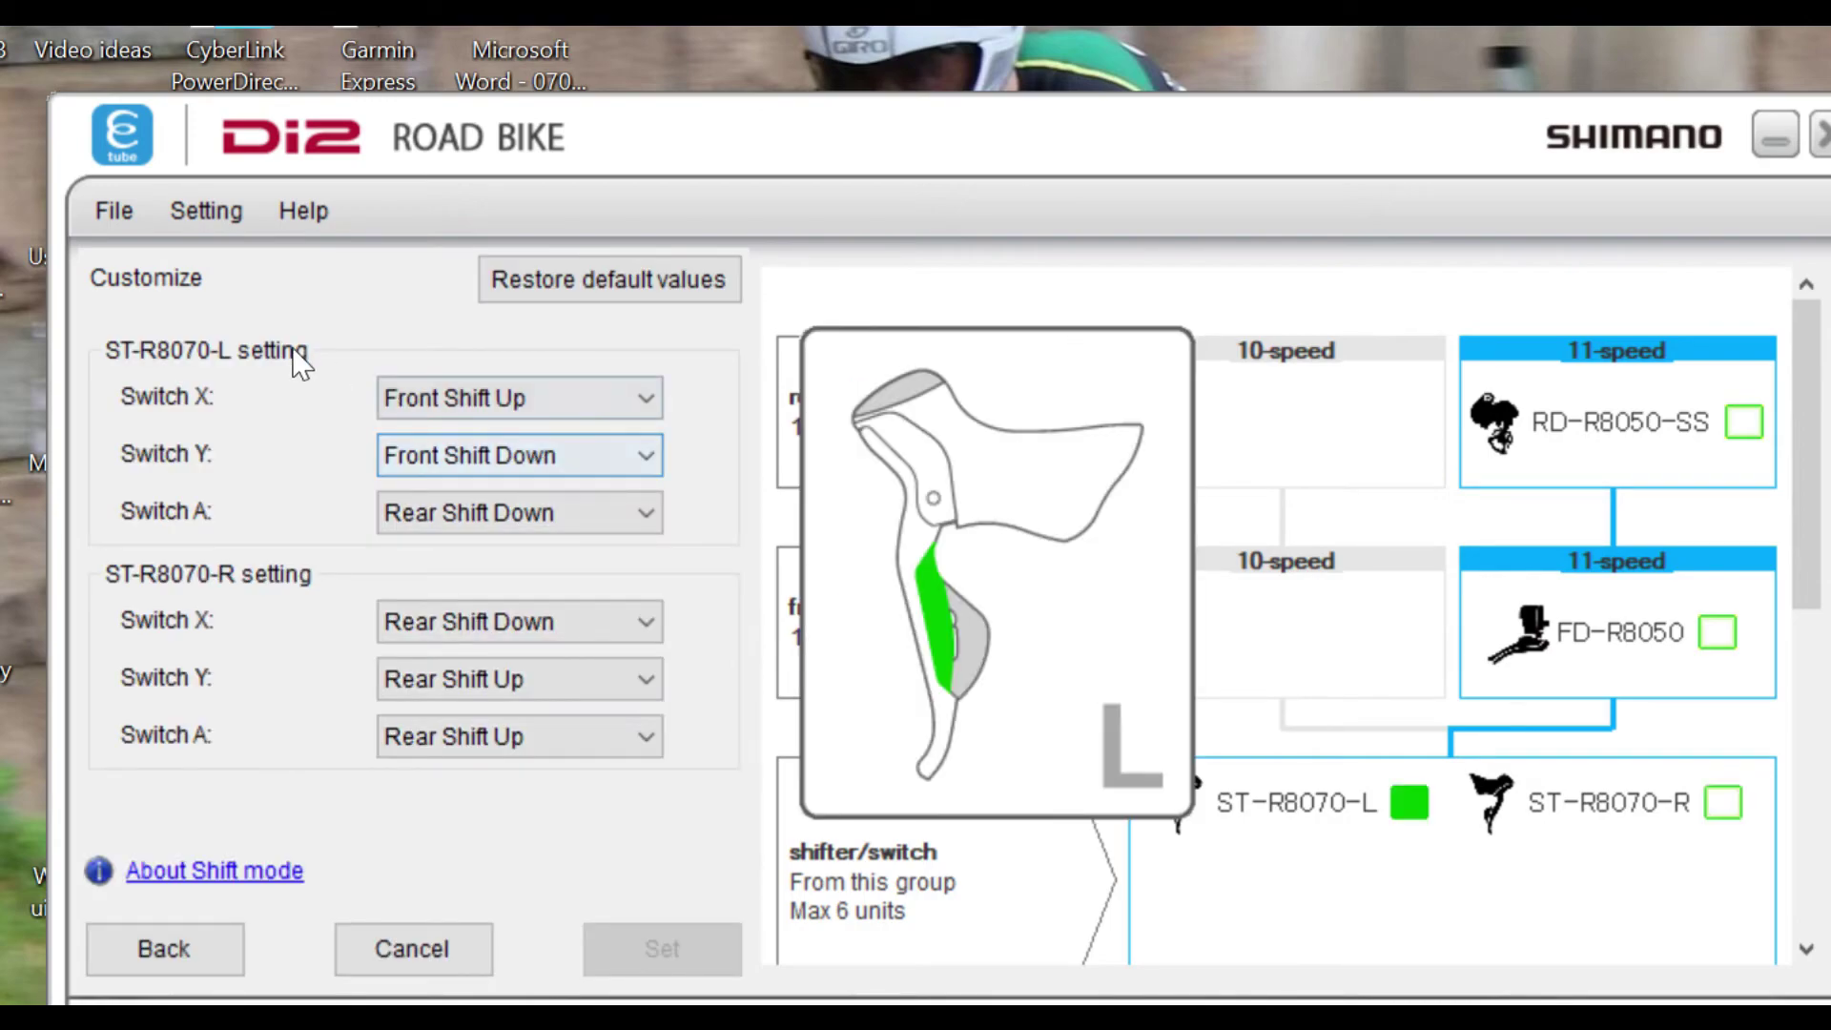
left_click(421, 971)
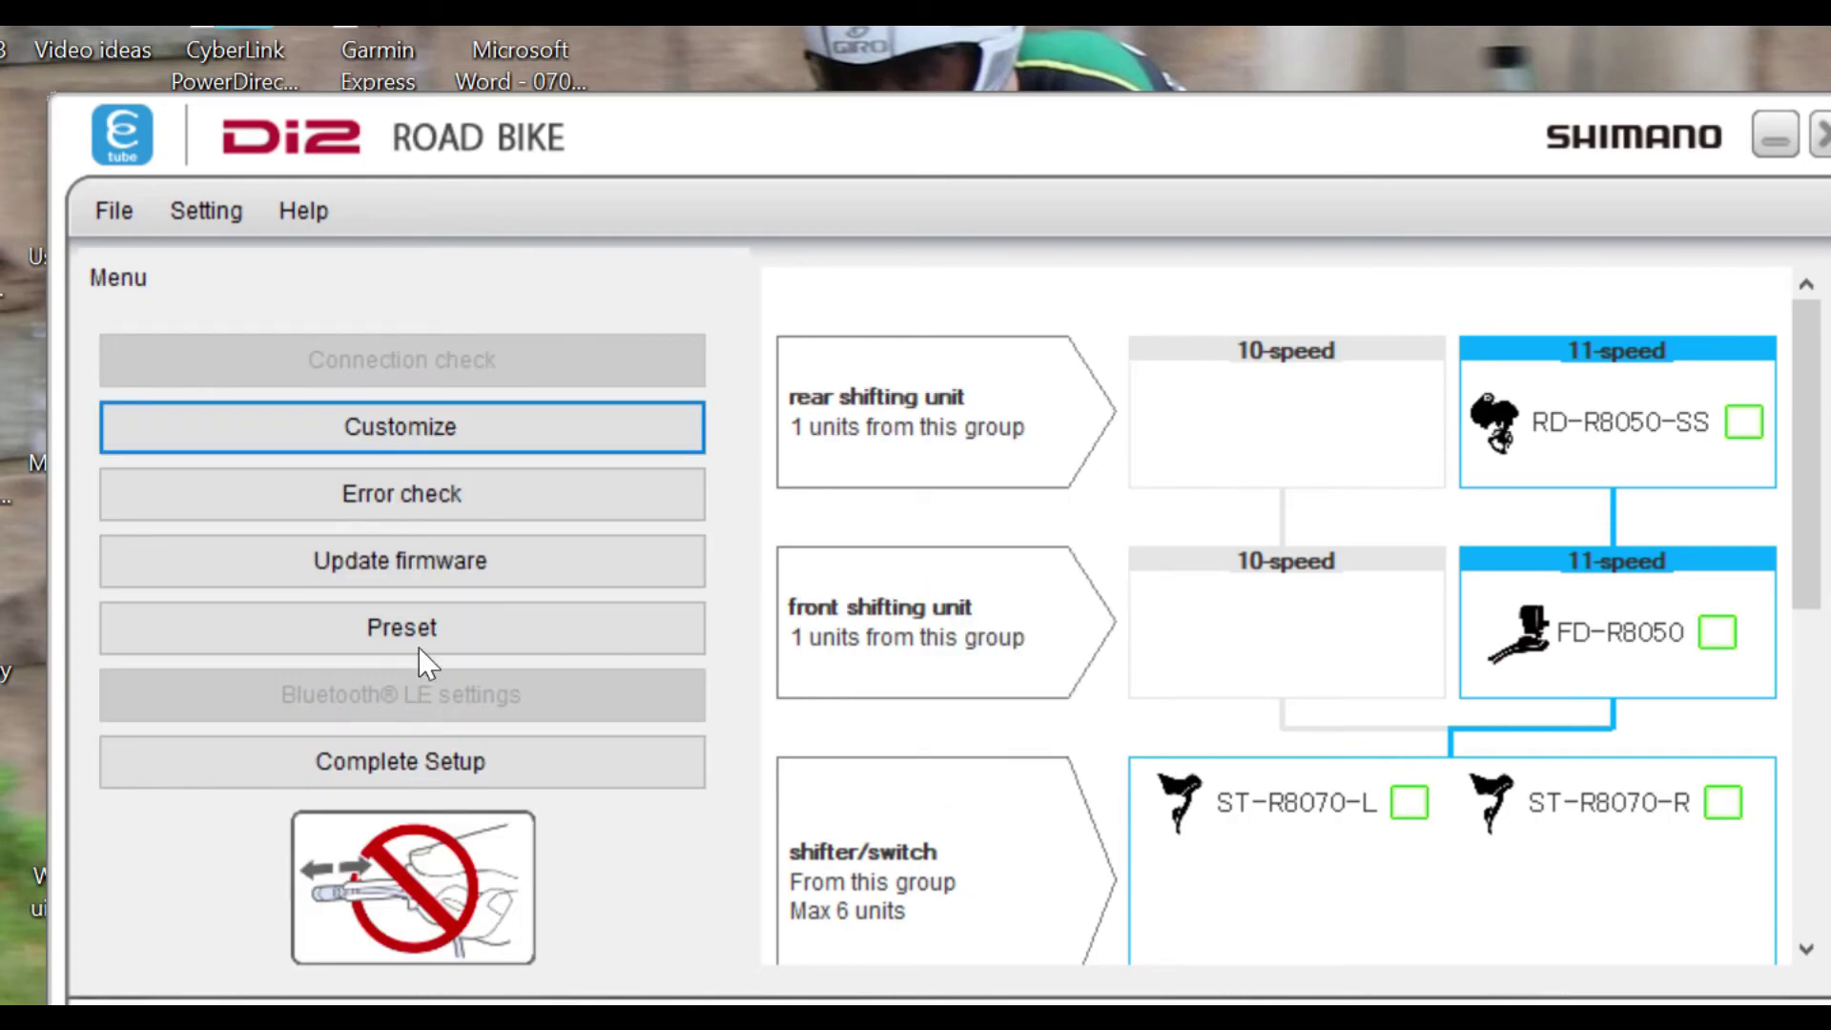
left_click(493, 455)
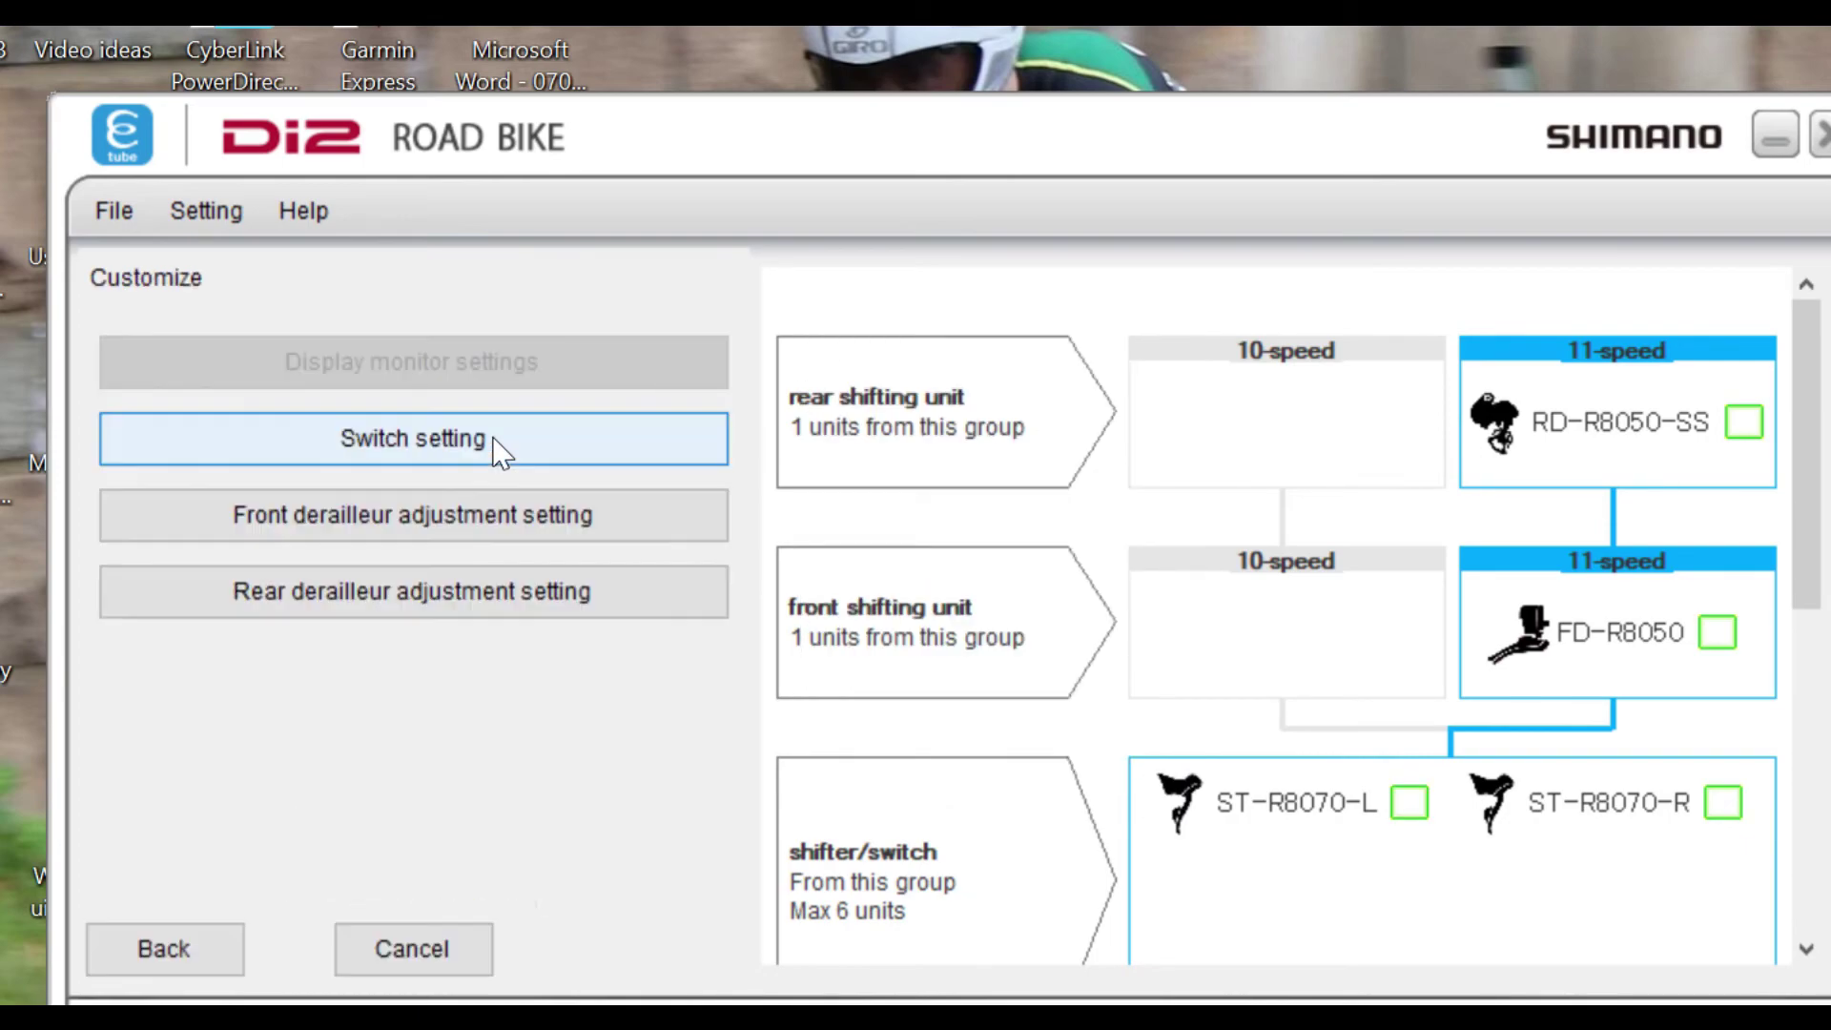
left_click(493, 526)
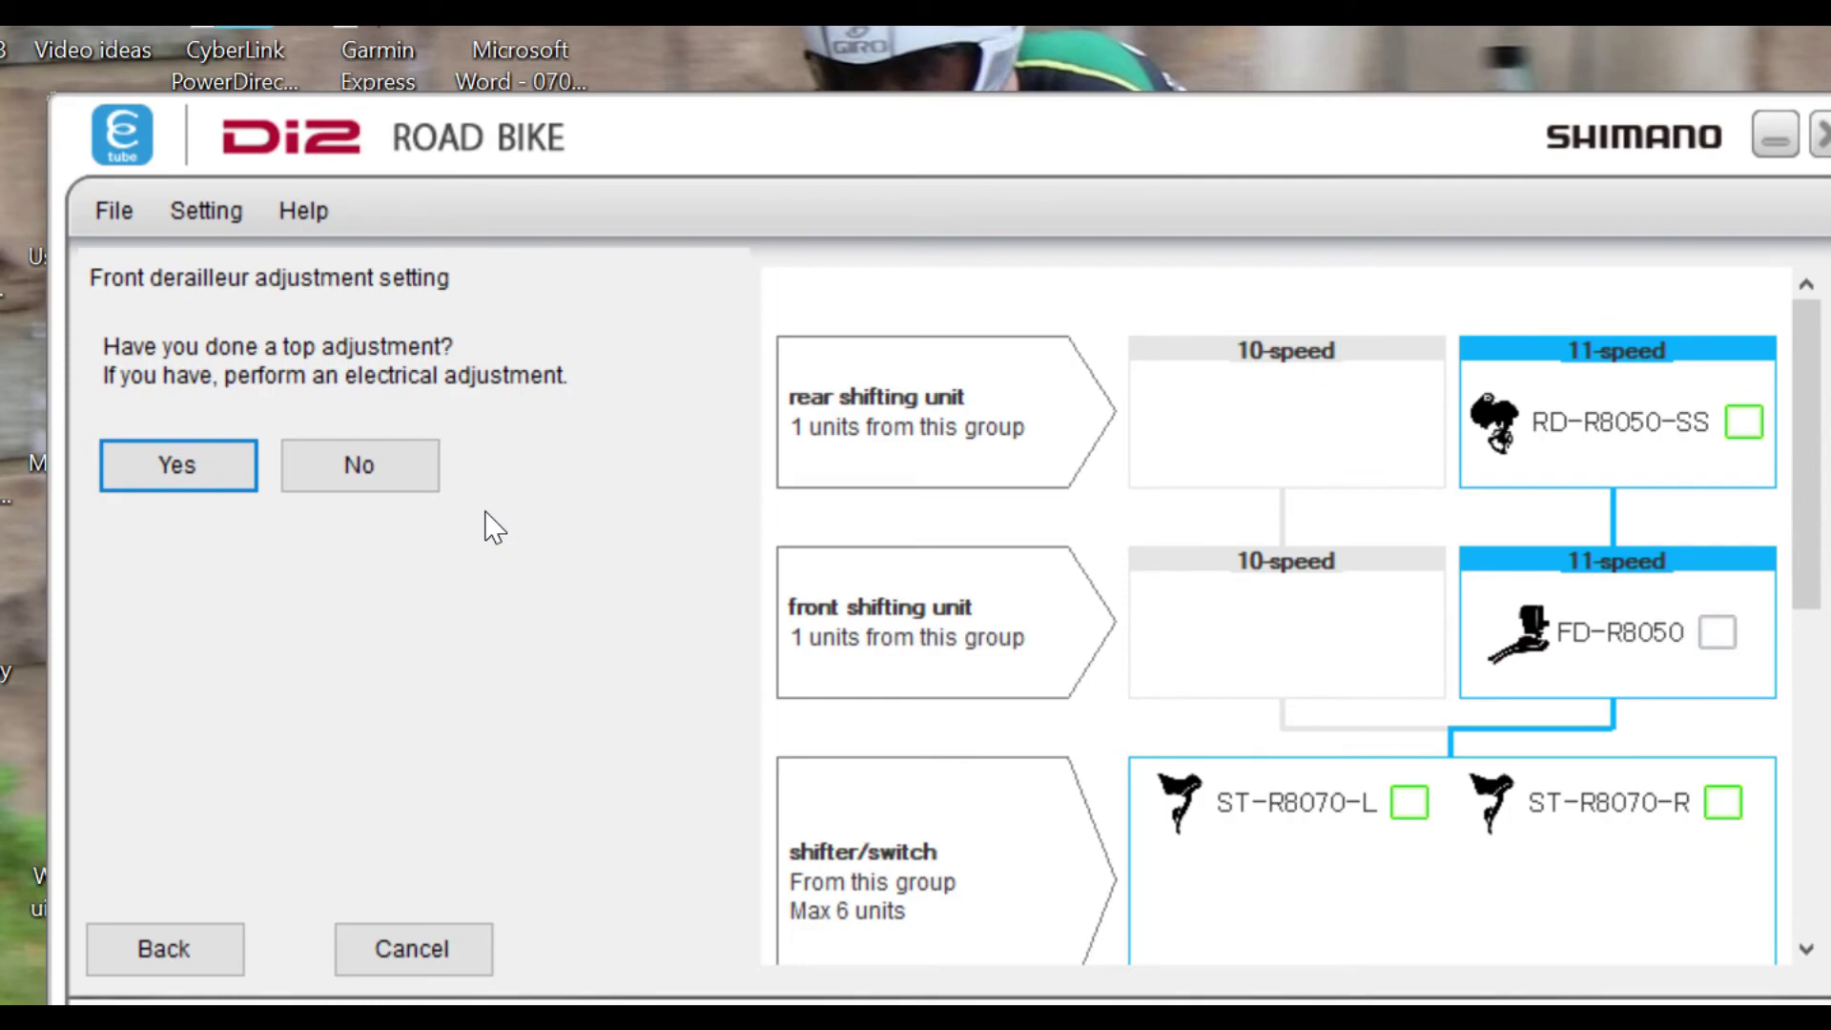
left_click(412, 970)
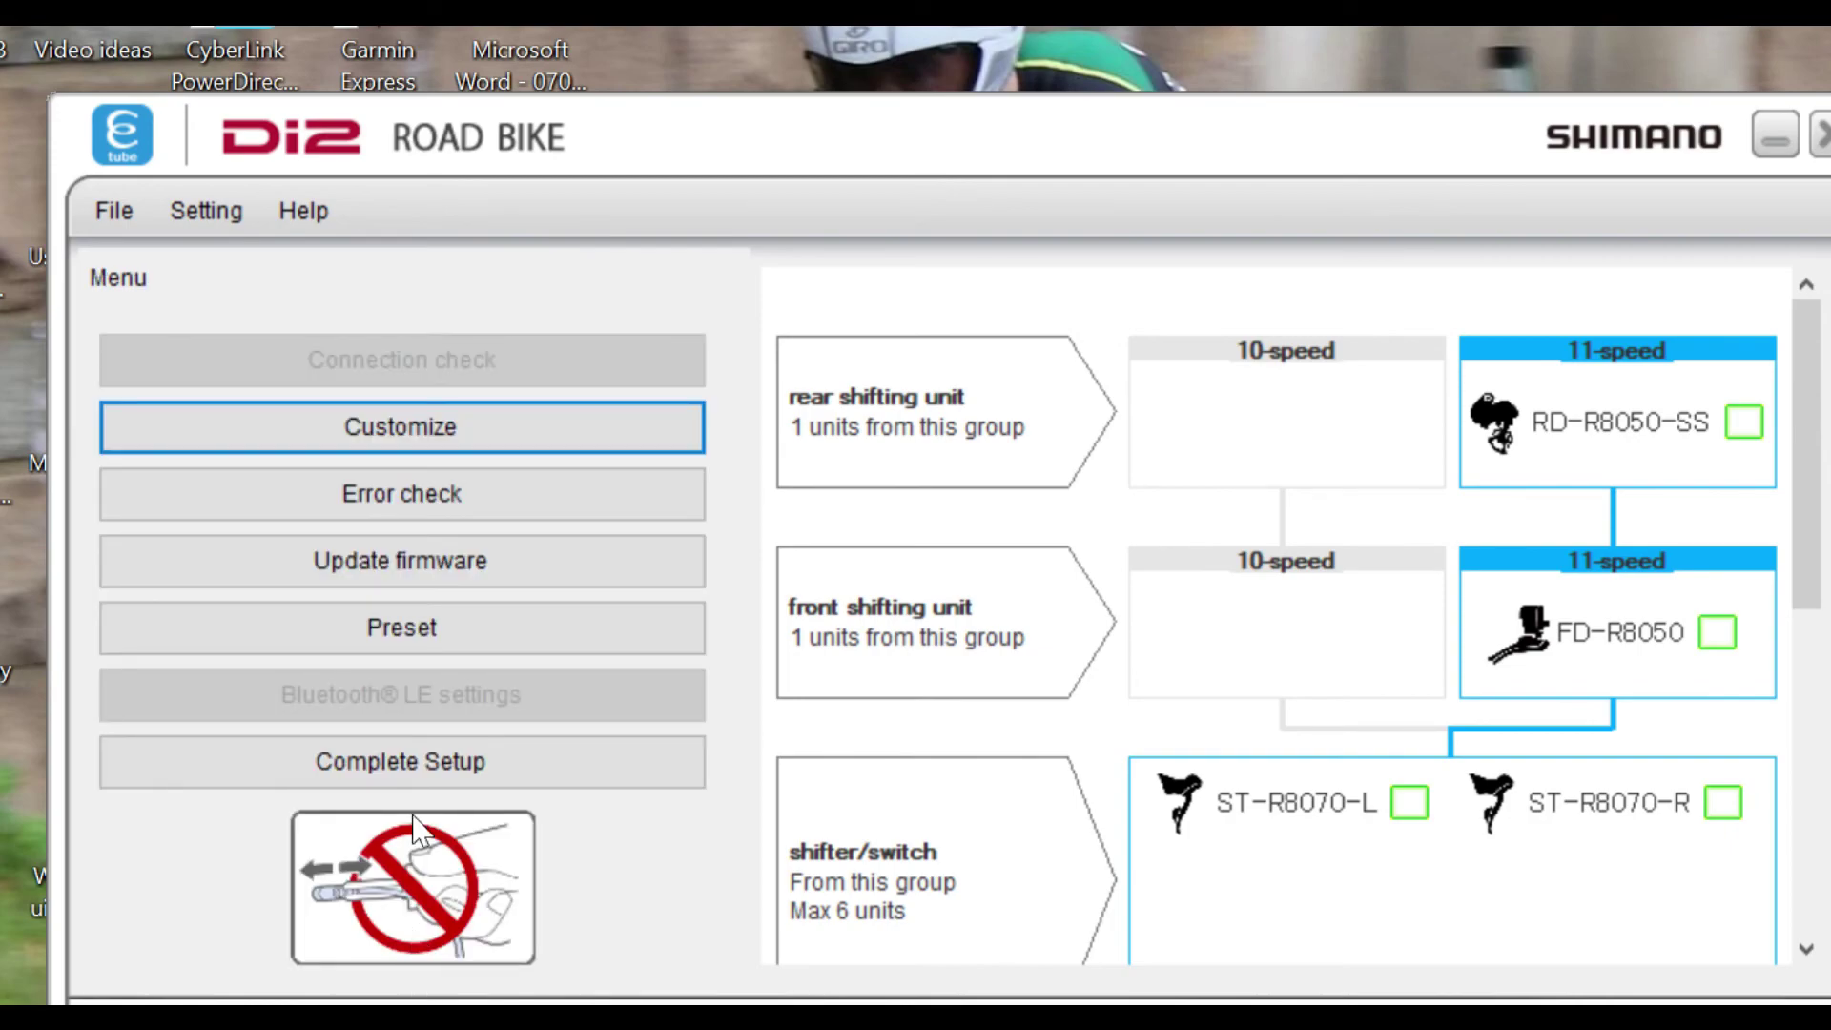
left_click(466, 439)
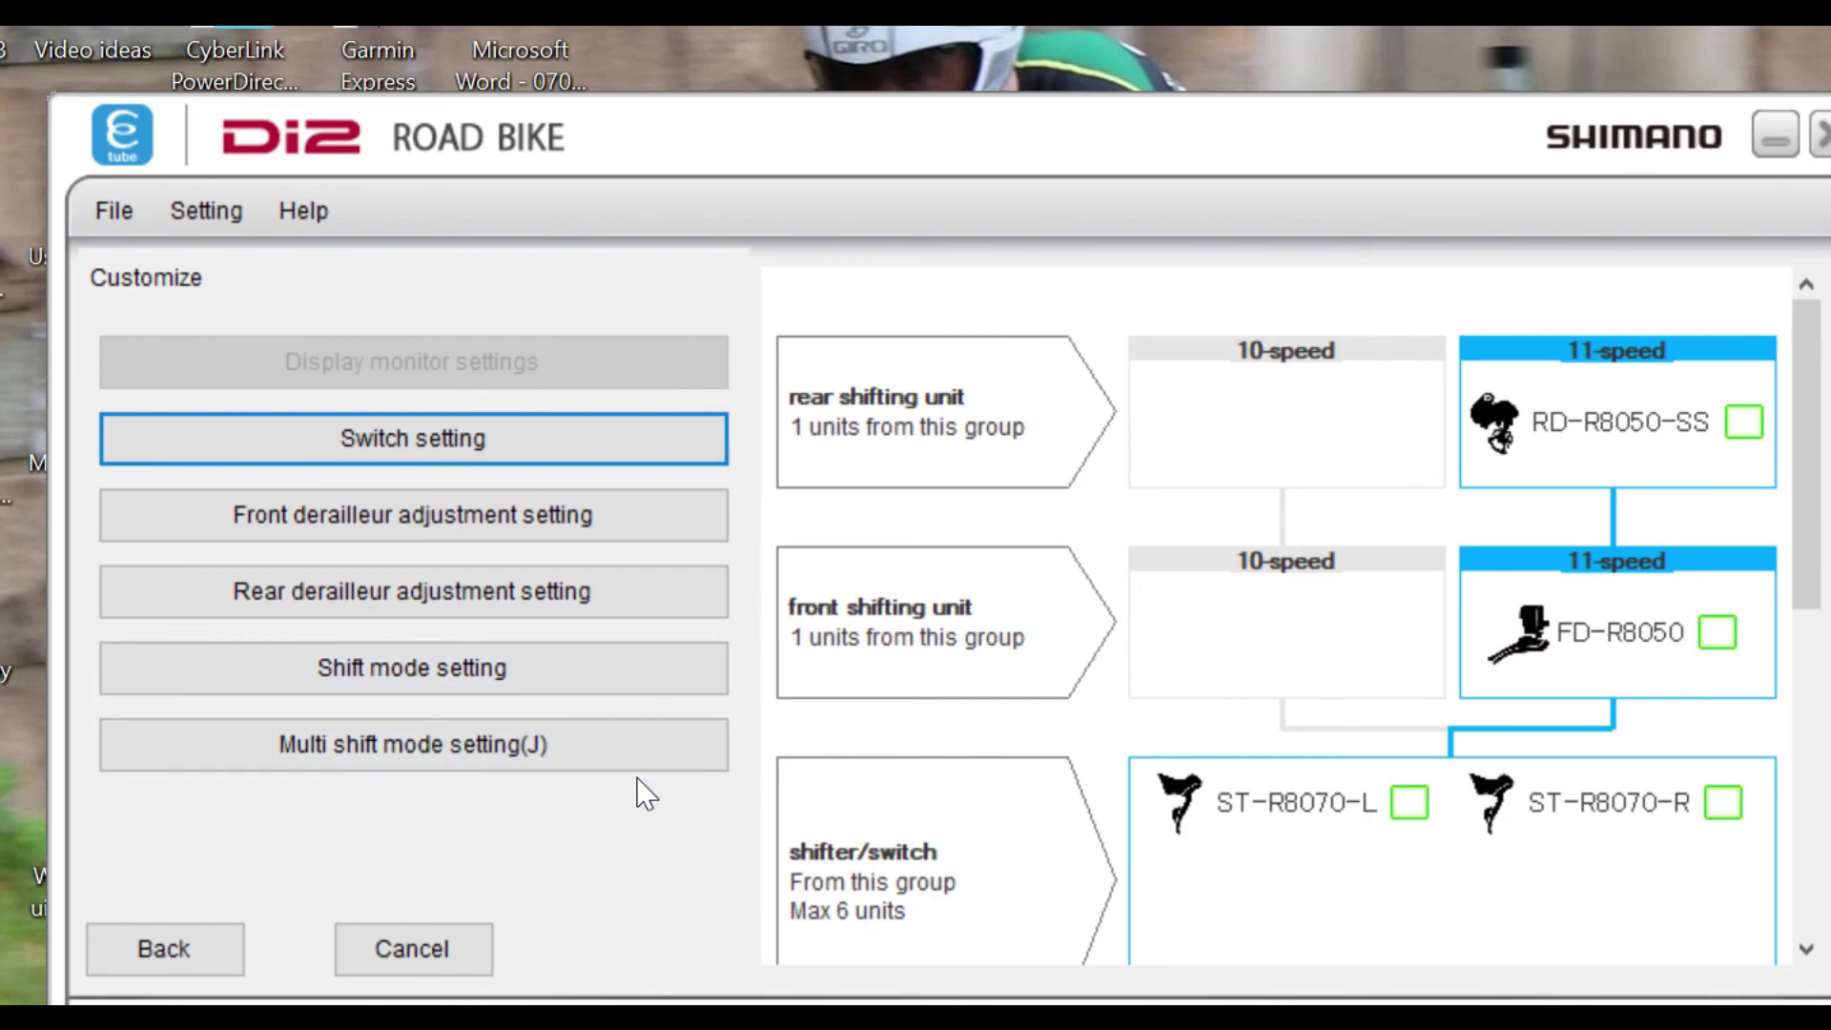
- Leave Customize, complete setup, and close version 3.4.5, confirming the exit
left_click(431, 949)
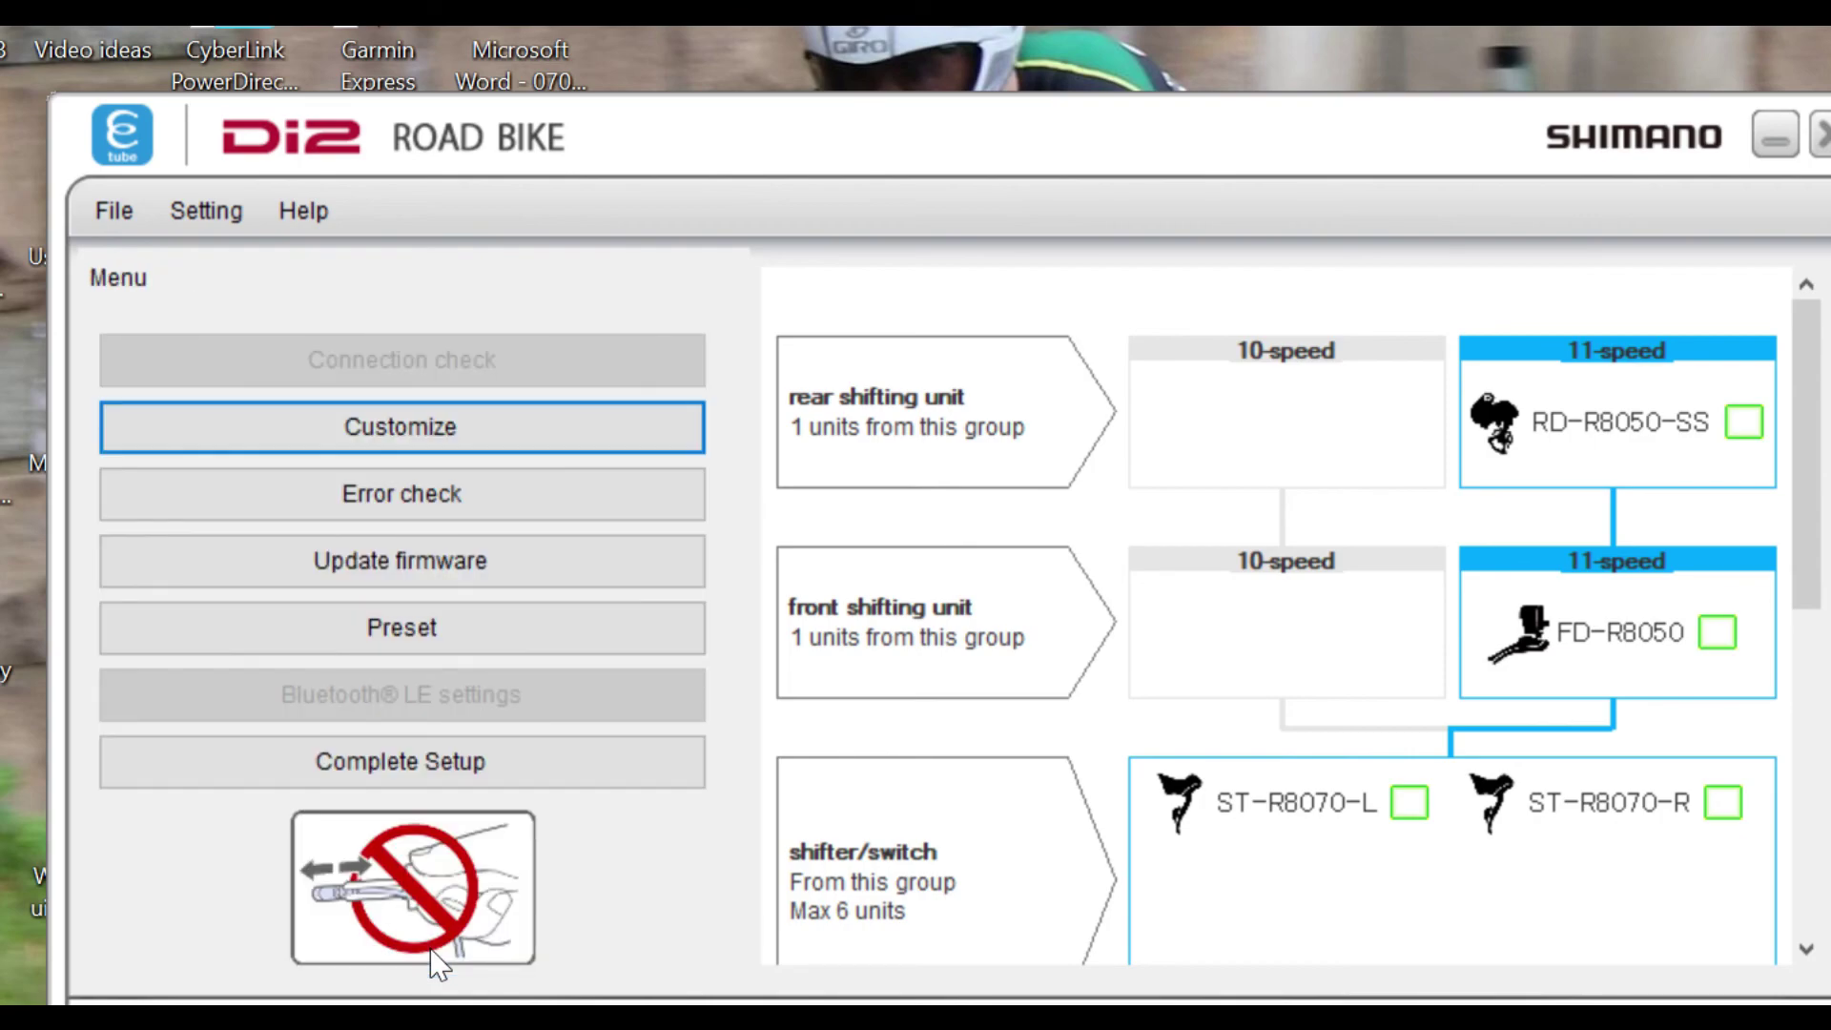
left_click(584, 782)
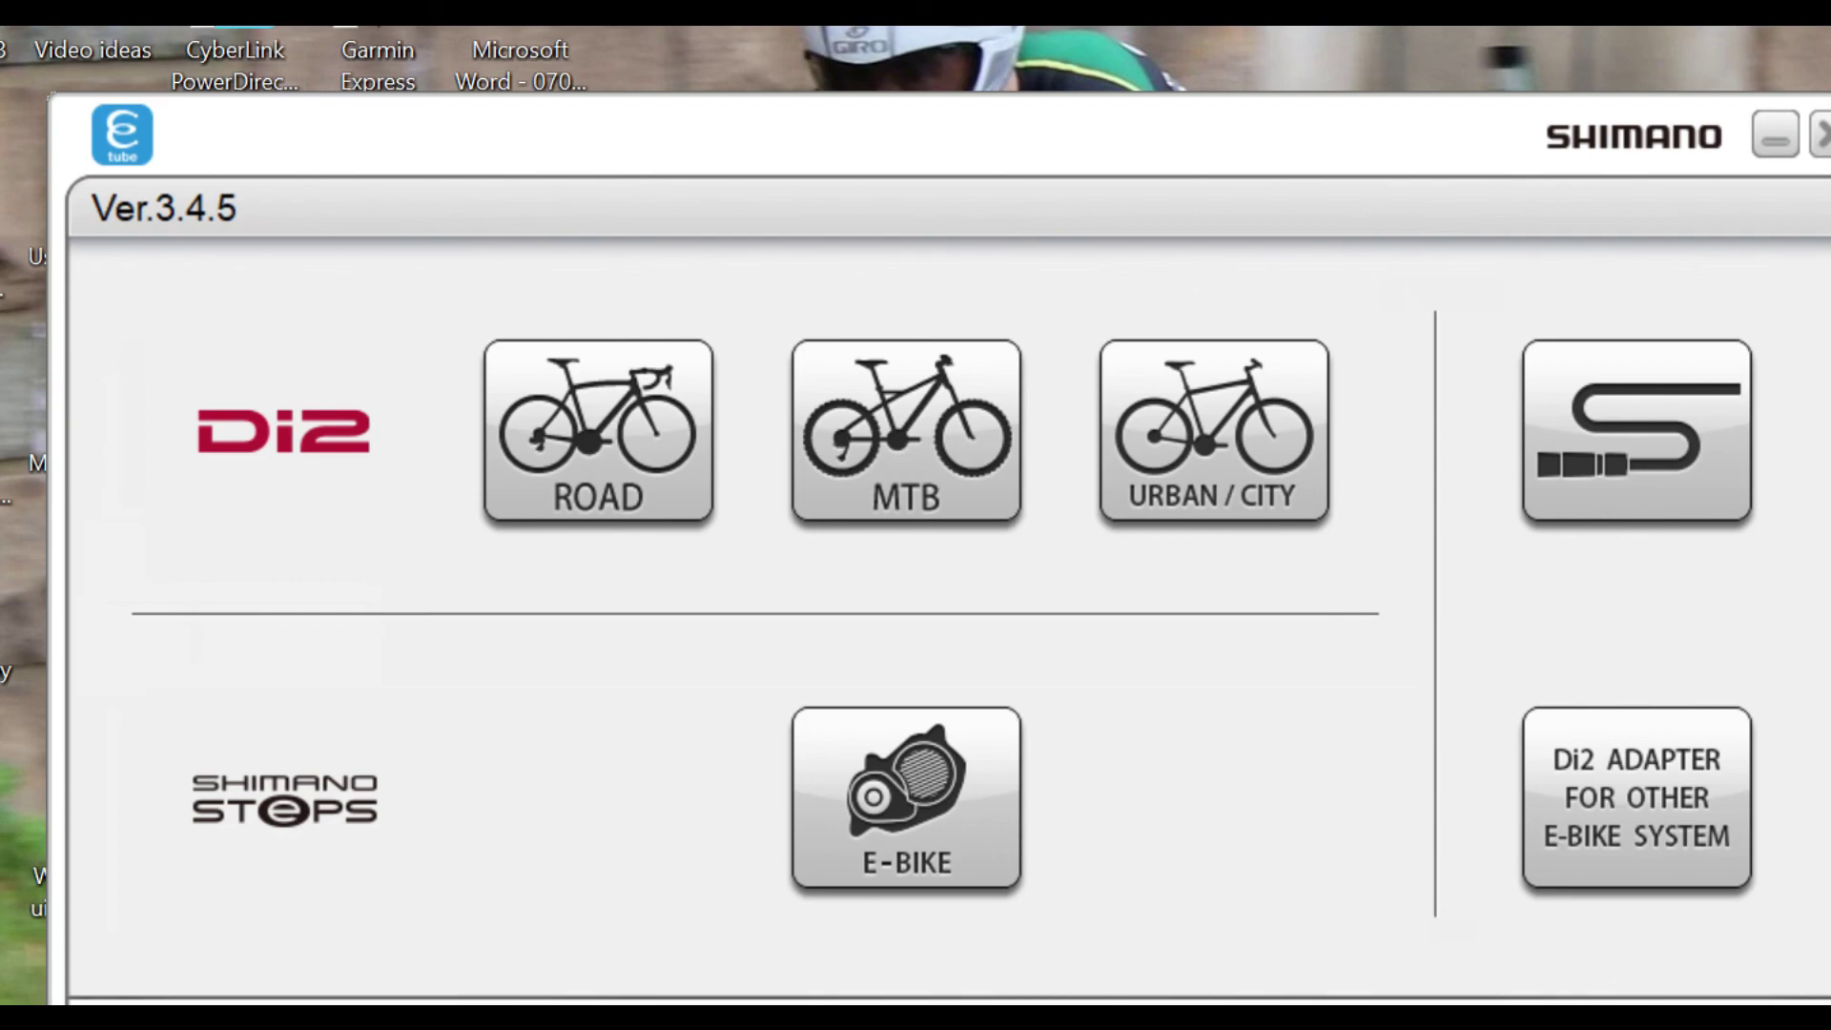
left_click(1822, 138)
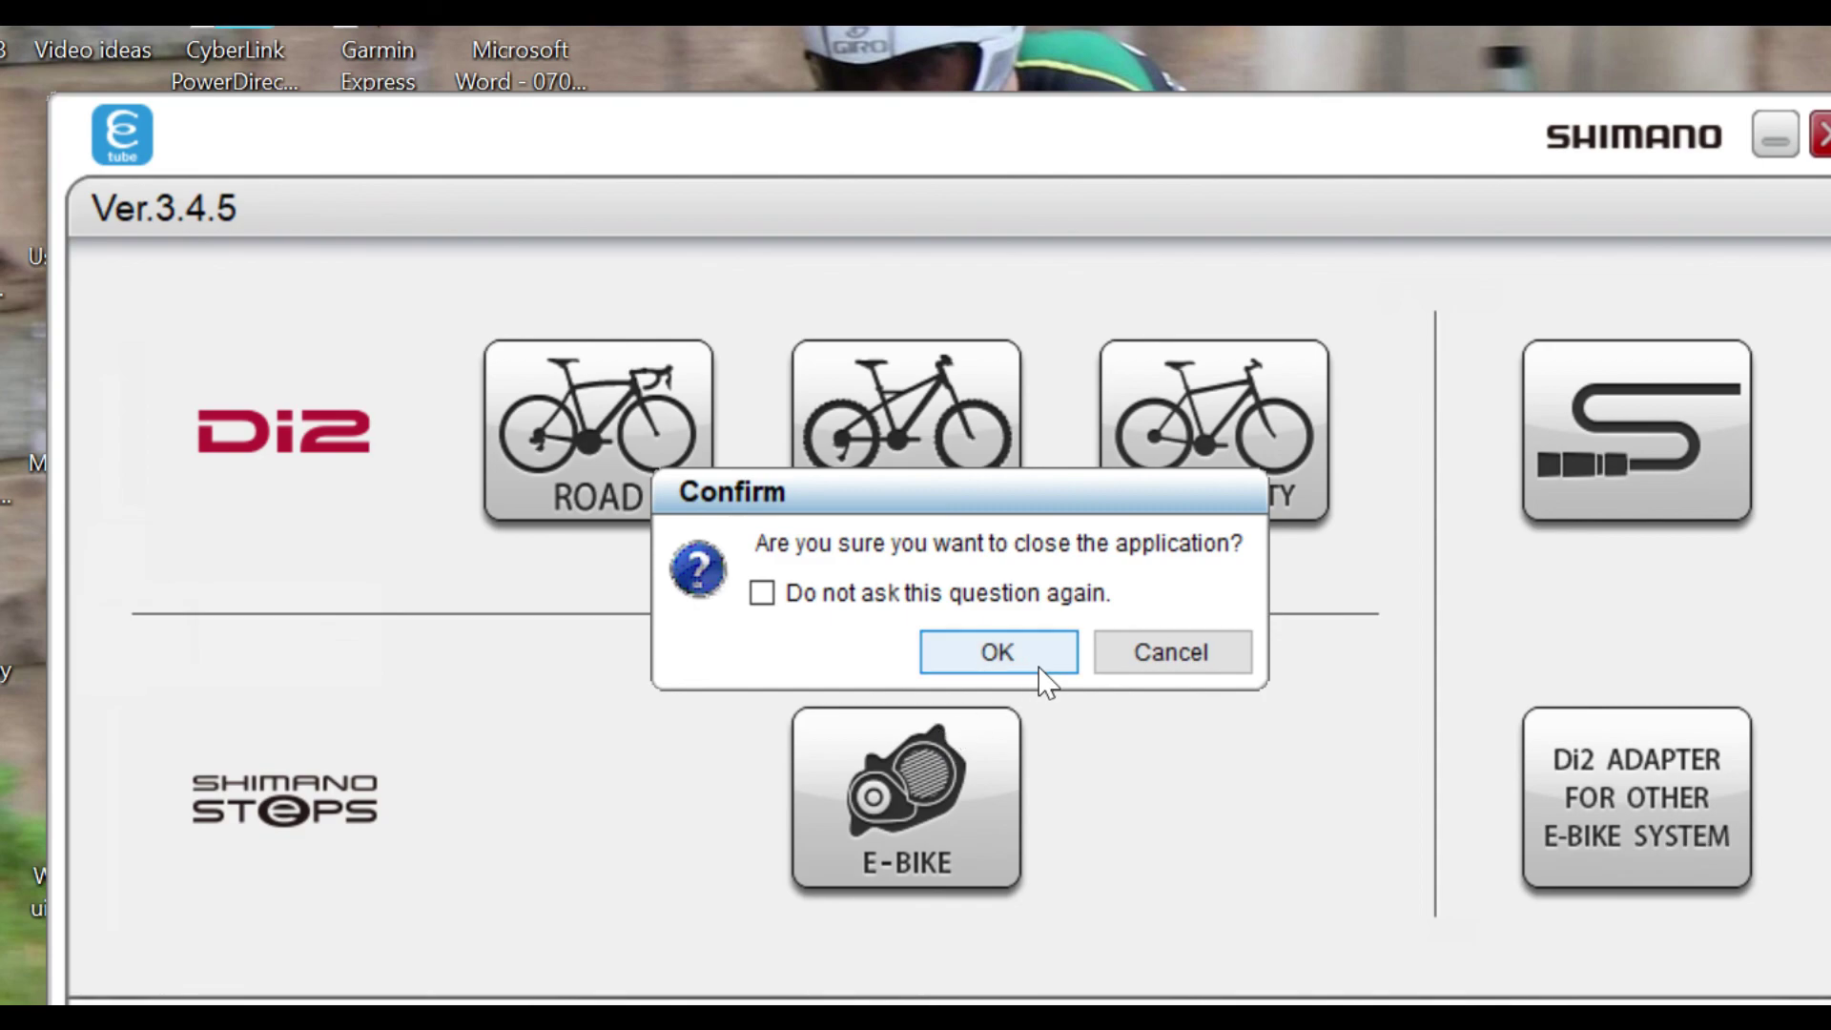
left_click(1046, 667)
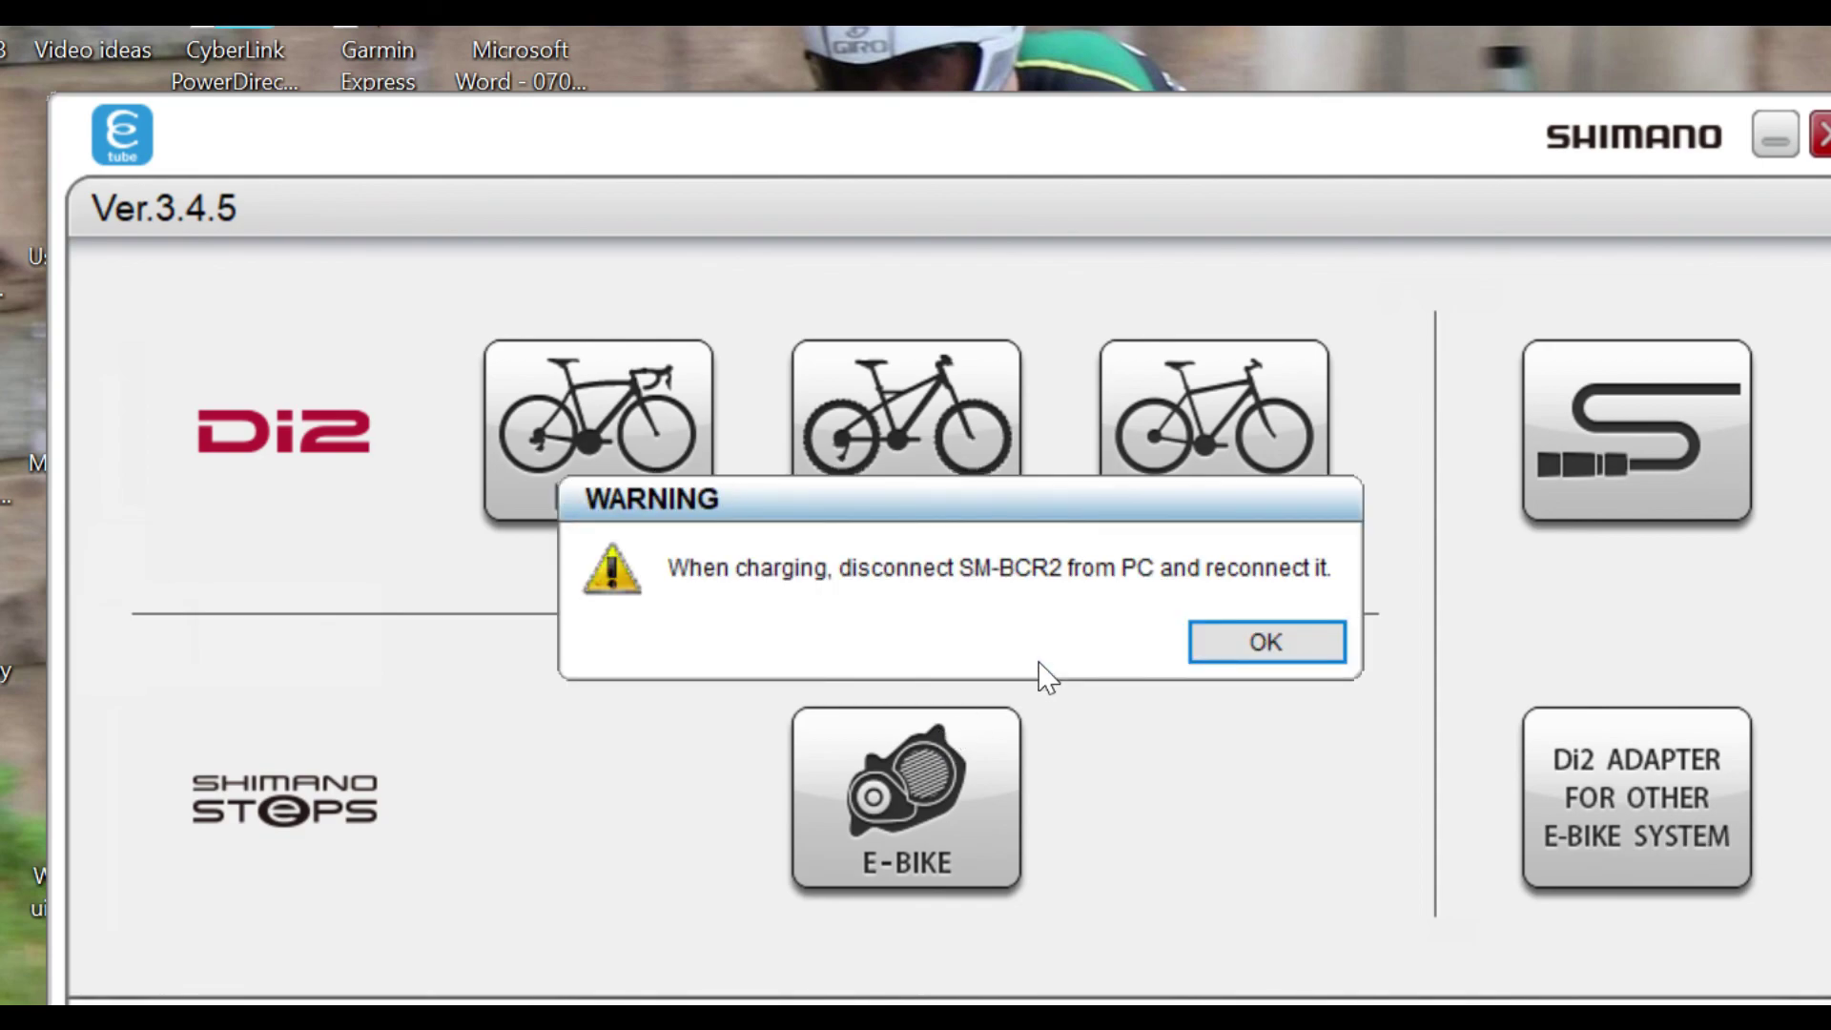